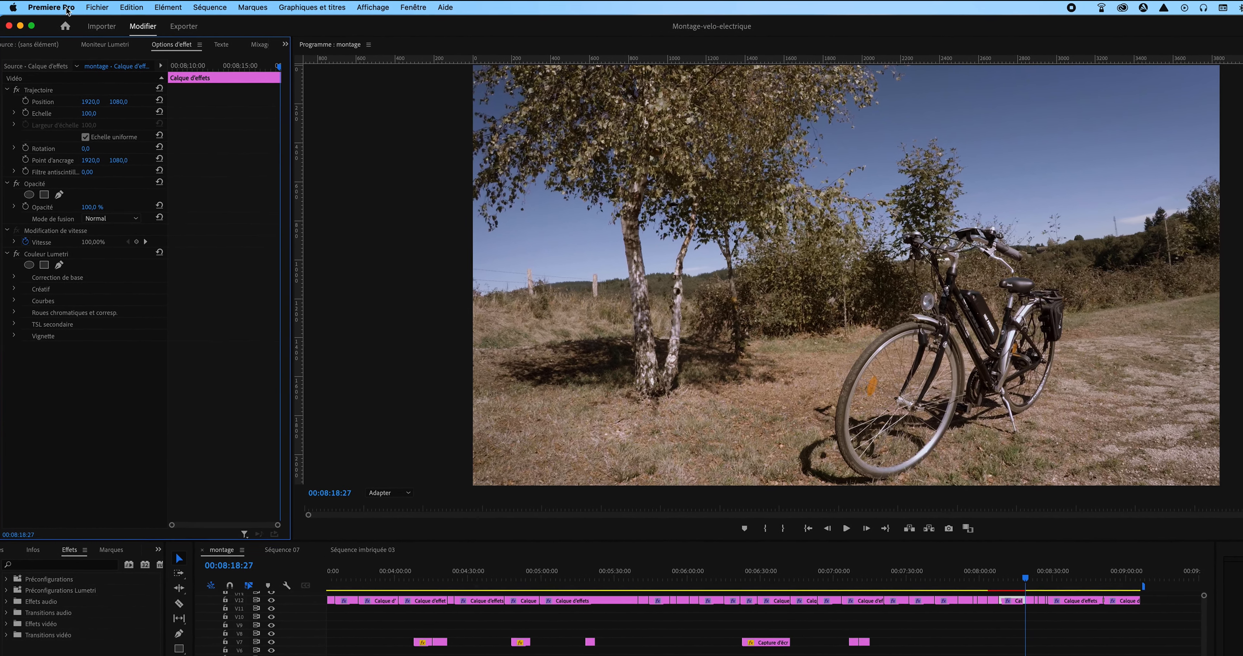
# Ensure the display colour management option (GPU acceleration required) is enabled in the general preferences.
pyautogui.click(46, 5)
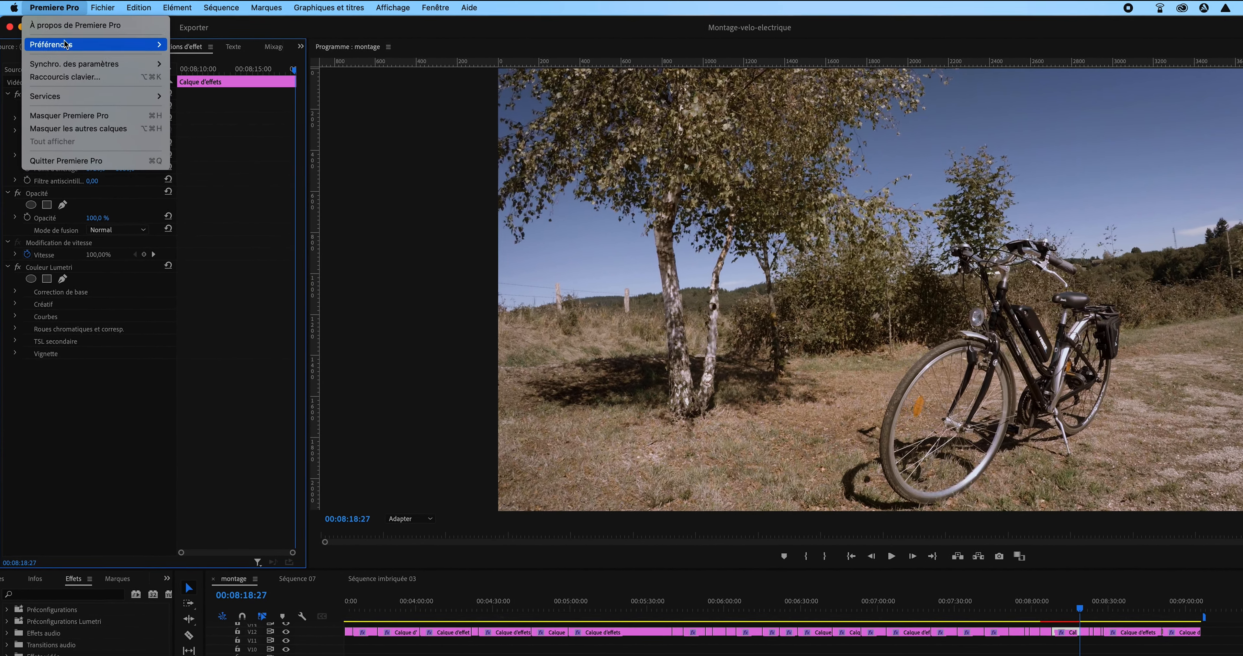
pyautogui.moveTo(66, 44)
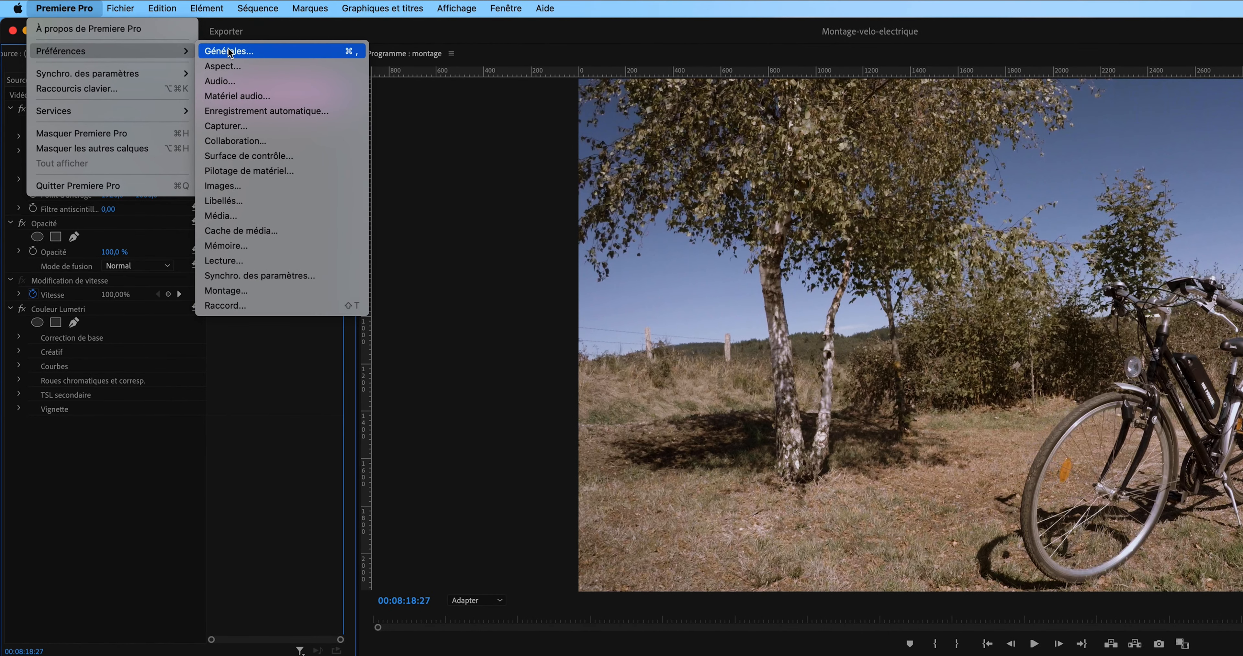
pyautogui.click(230, 52)
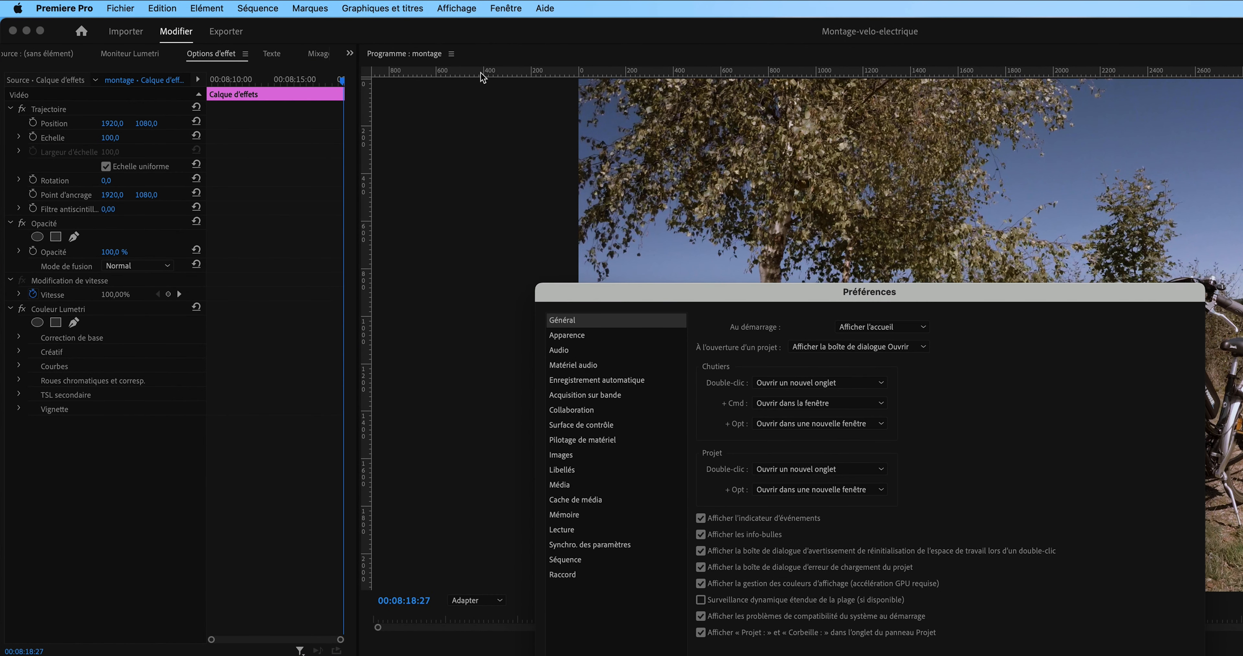
pyautogui.click(700, 583)
pyautogui.click(701, 584)
pyautogui.press('Return')
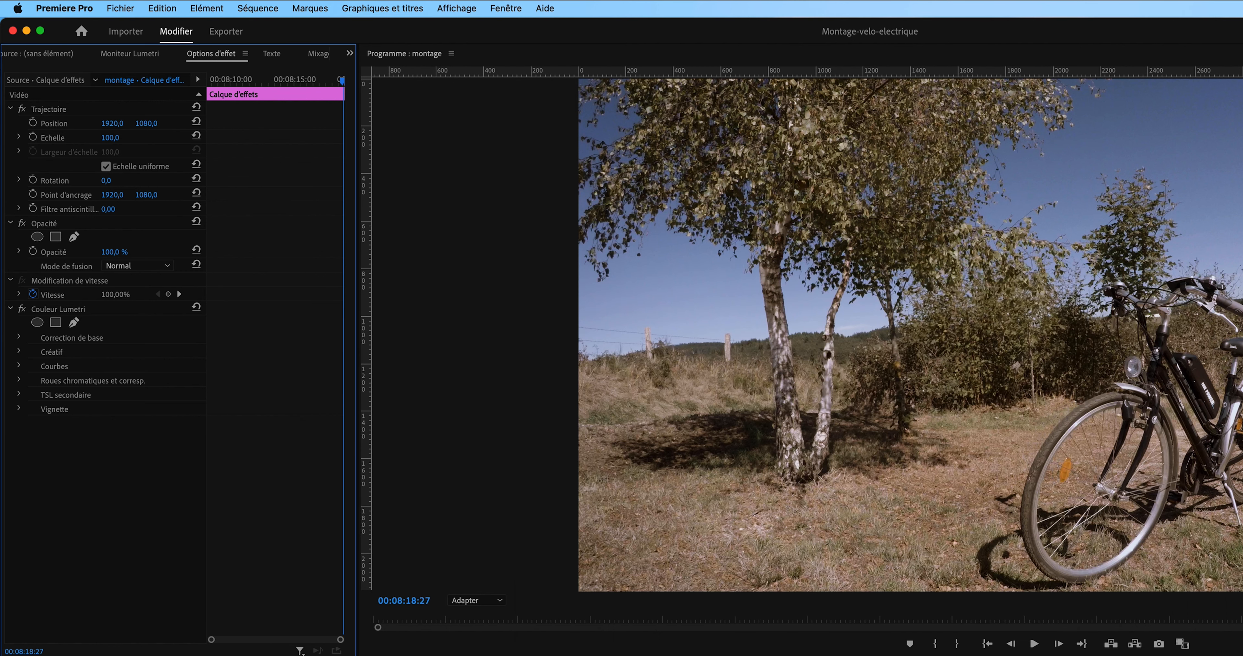
# Start a media export of the montage sequence and name the output file montage-velo-electrique.
pyautogui.click(121, 9)
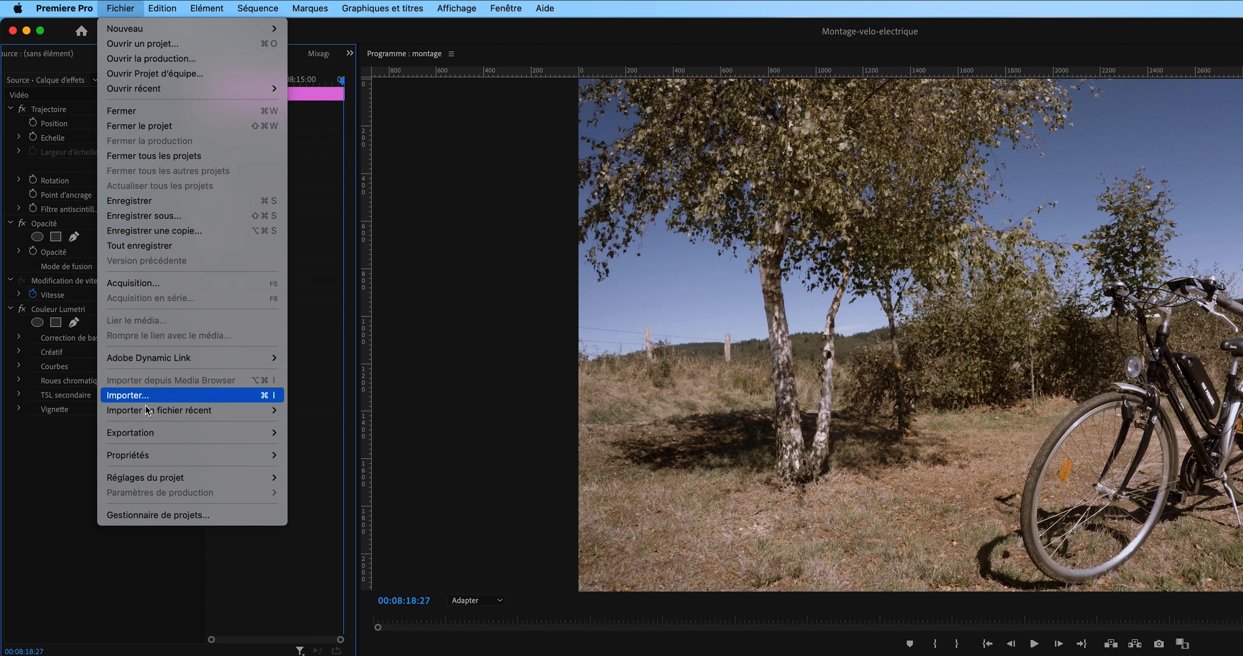
pyautogui.moveTo(152, 435)
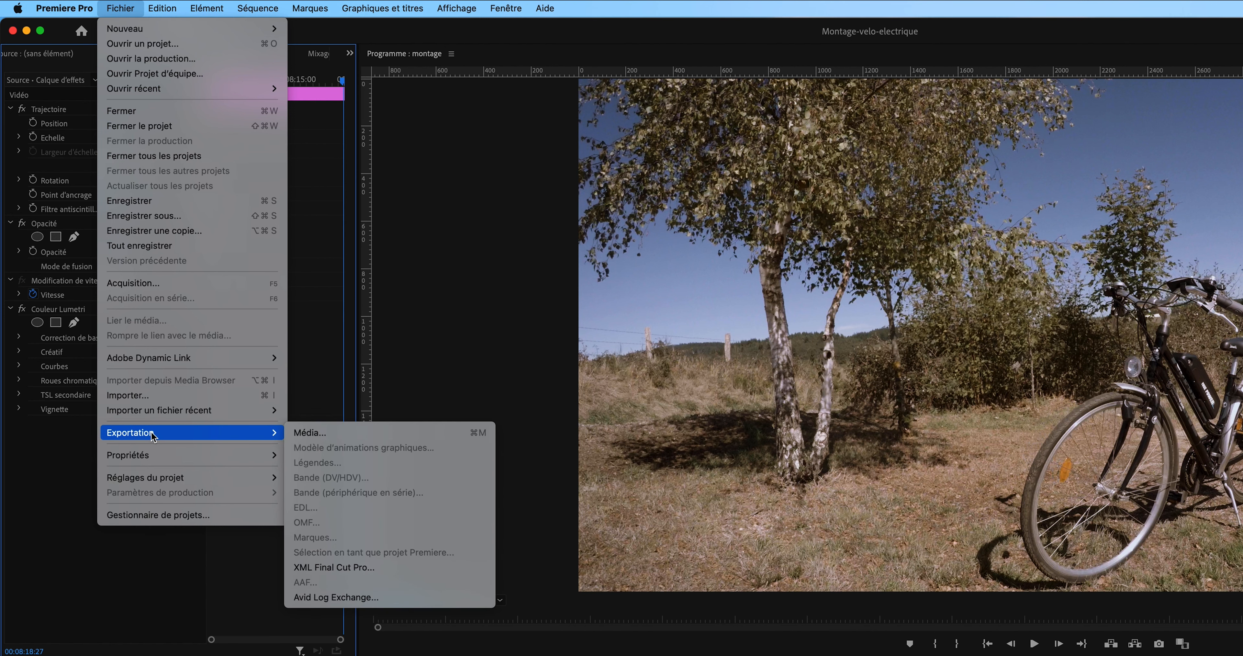
pyautogui.click(311, 432)
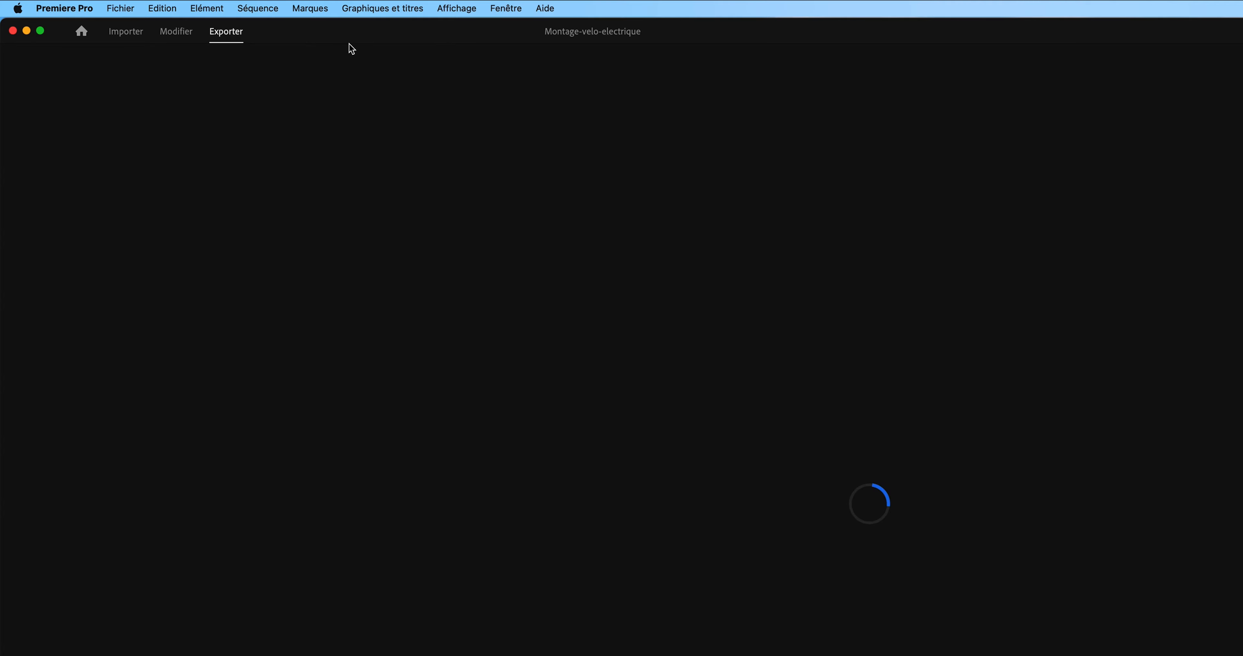
pyautogui.write('-velo')
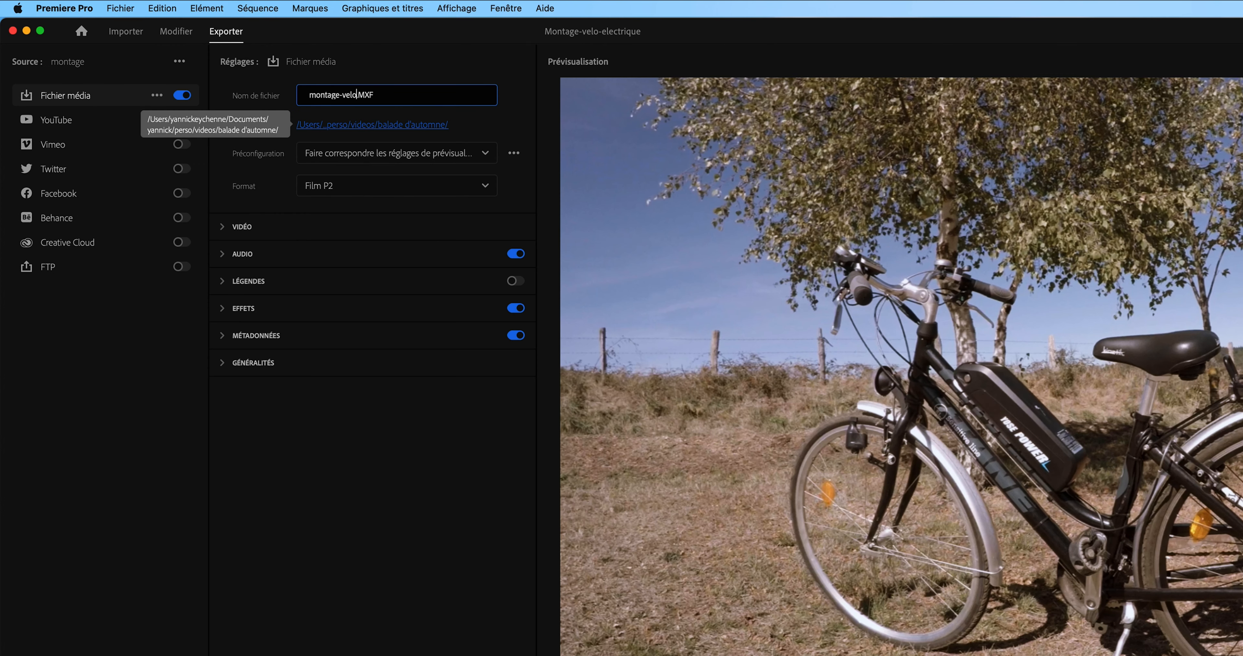
pyautogui.write('-electrique')
# Set the export file's save location to the velo folder.
pyautogui.click(410, 126)
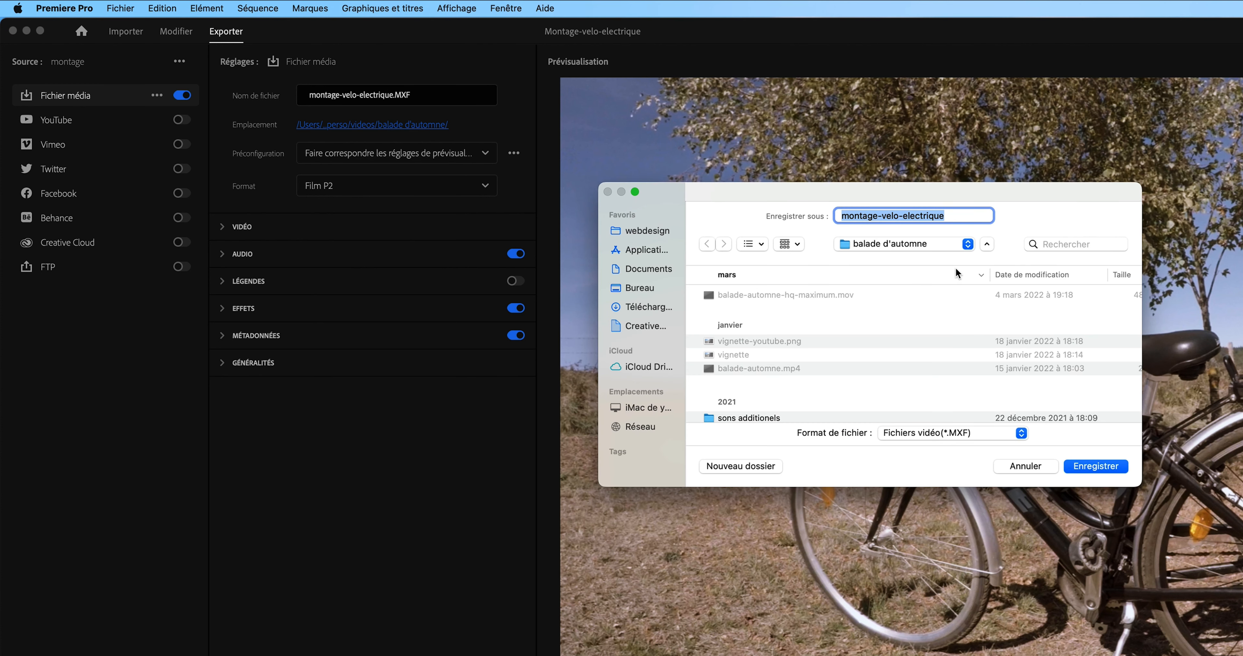
pyautogui.click(966, 244)
pyautogui.click(871, 259)
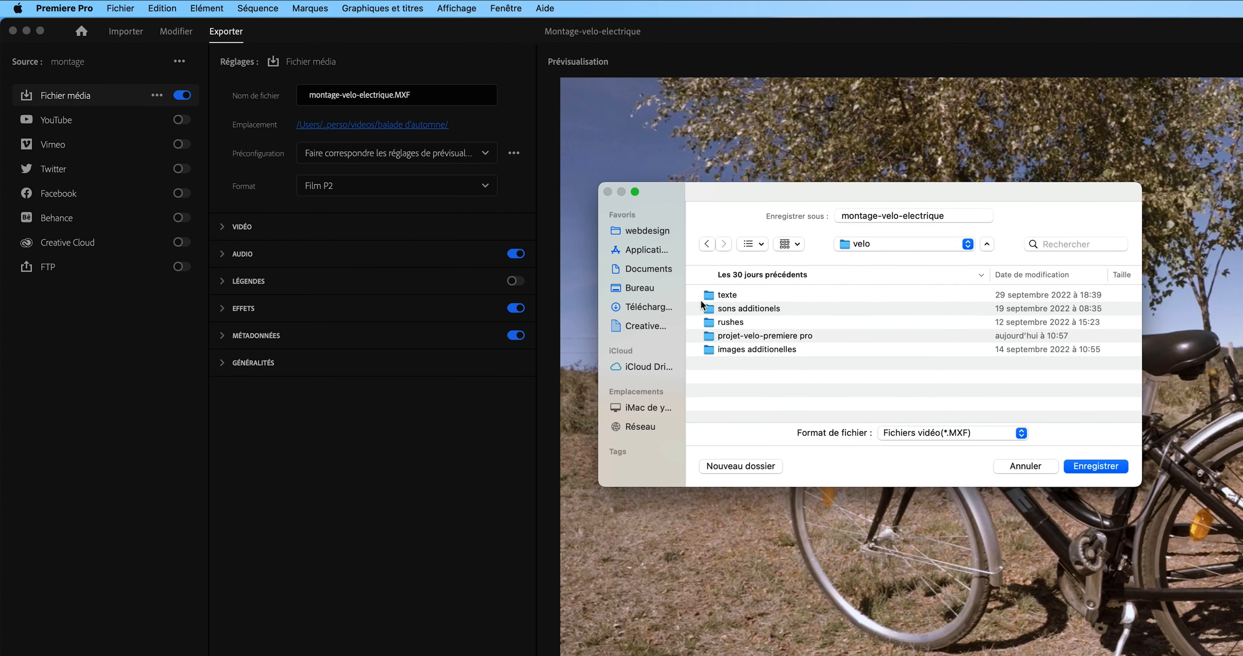
pyautogui.click(1105, 466)
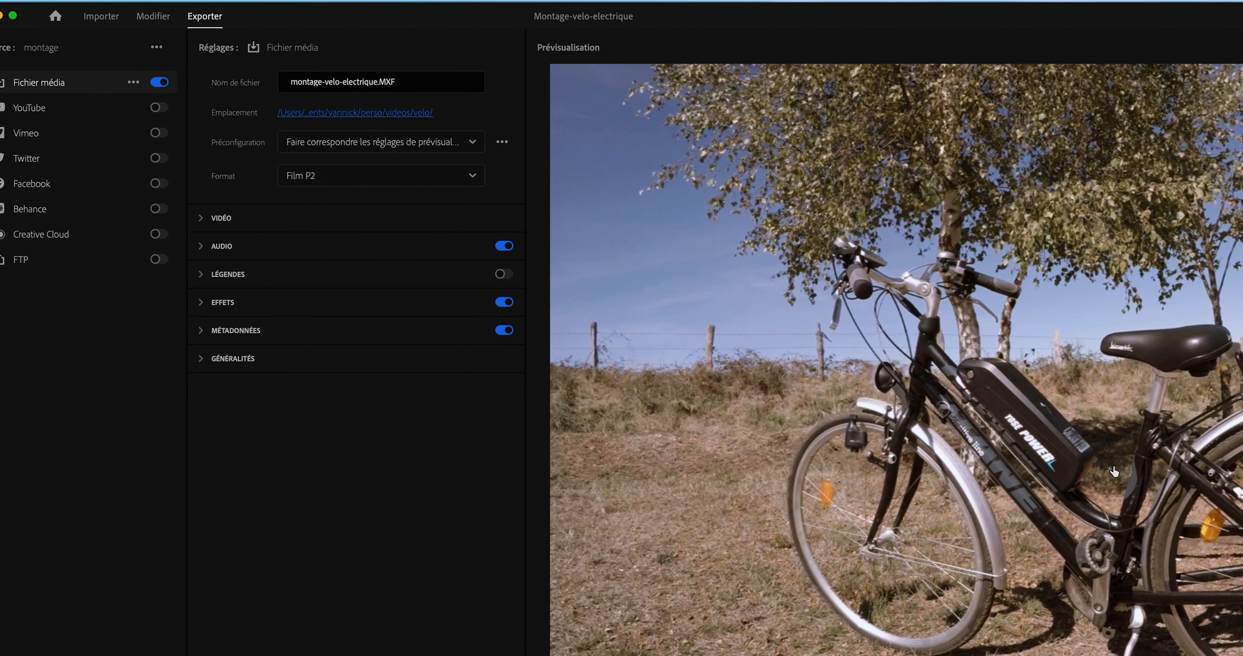
# Set the export format to H.264 and match the basic video settings to the source.
pyautogui.click(466, 174)
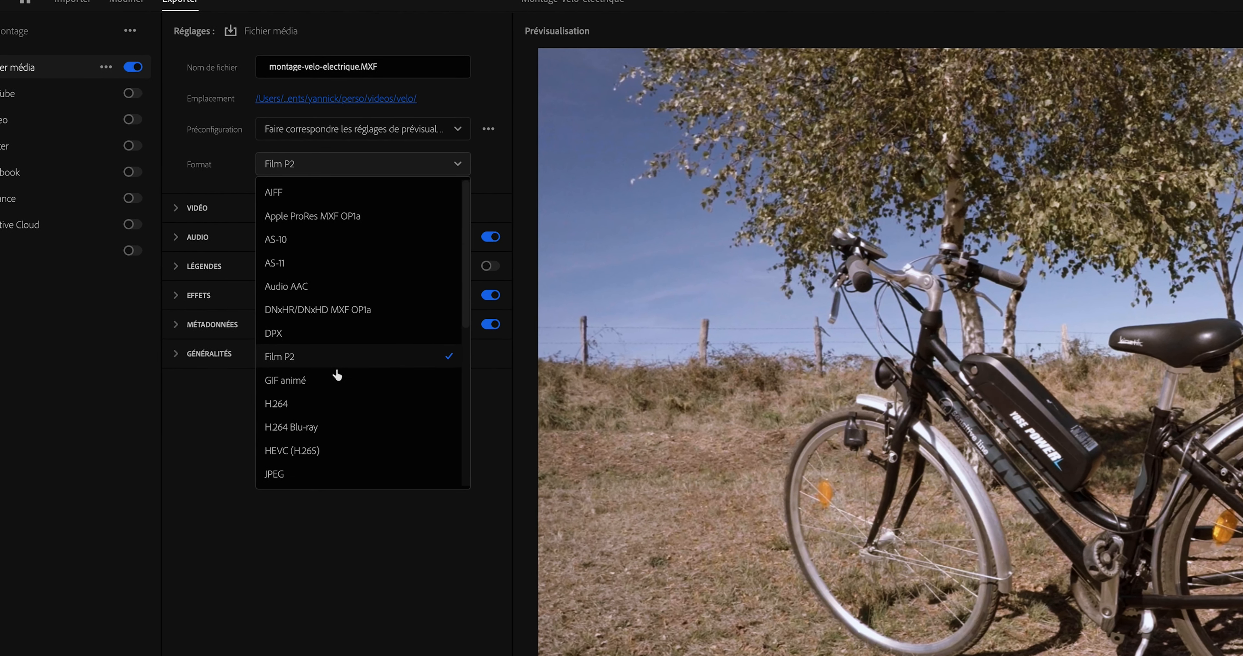
pyautogui.click(286, 407)
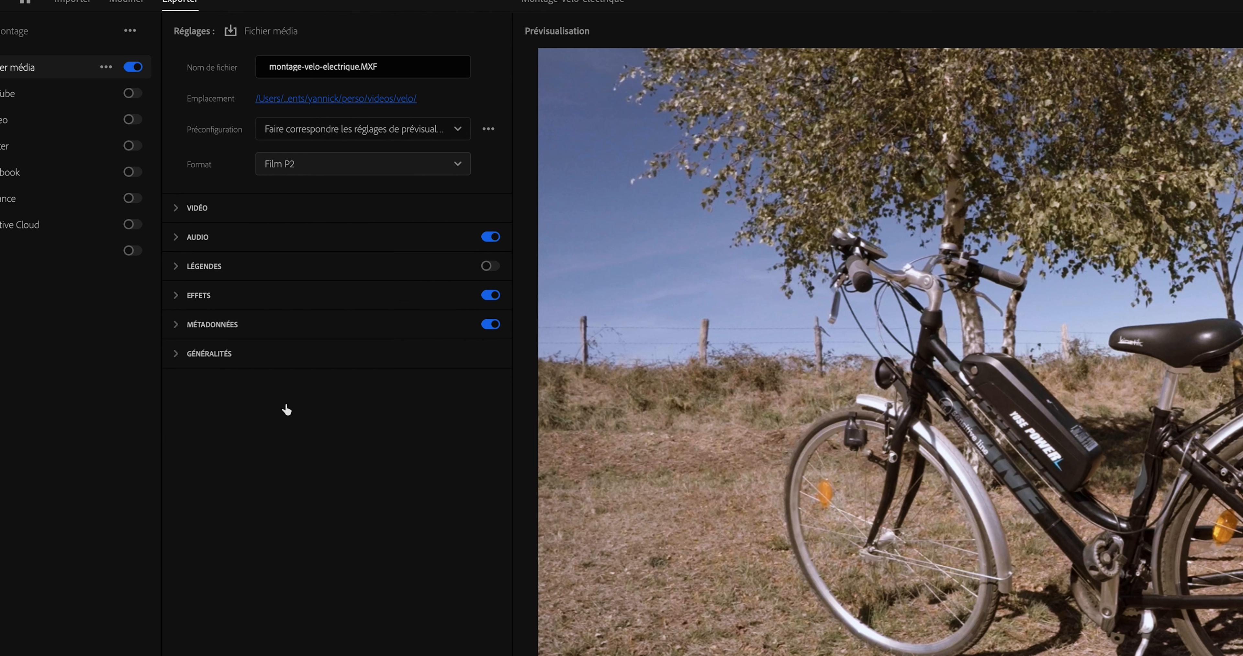
pyautogui.click(177, 209)
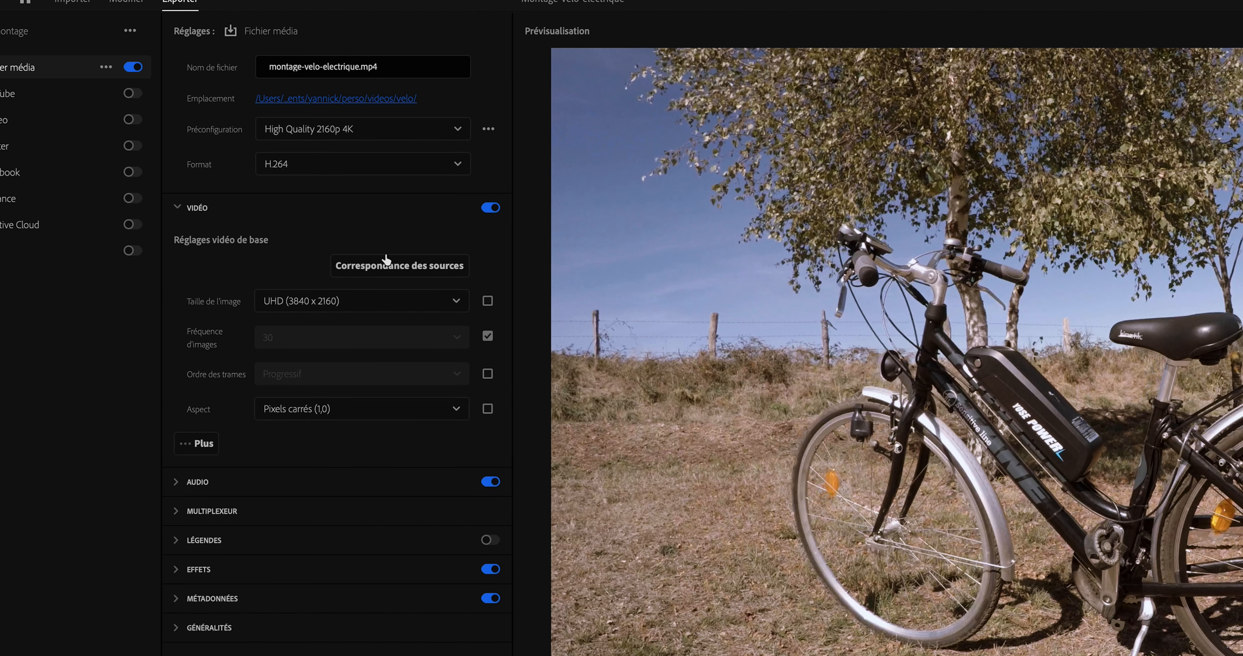
pyautogui.click(399, 266)
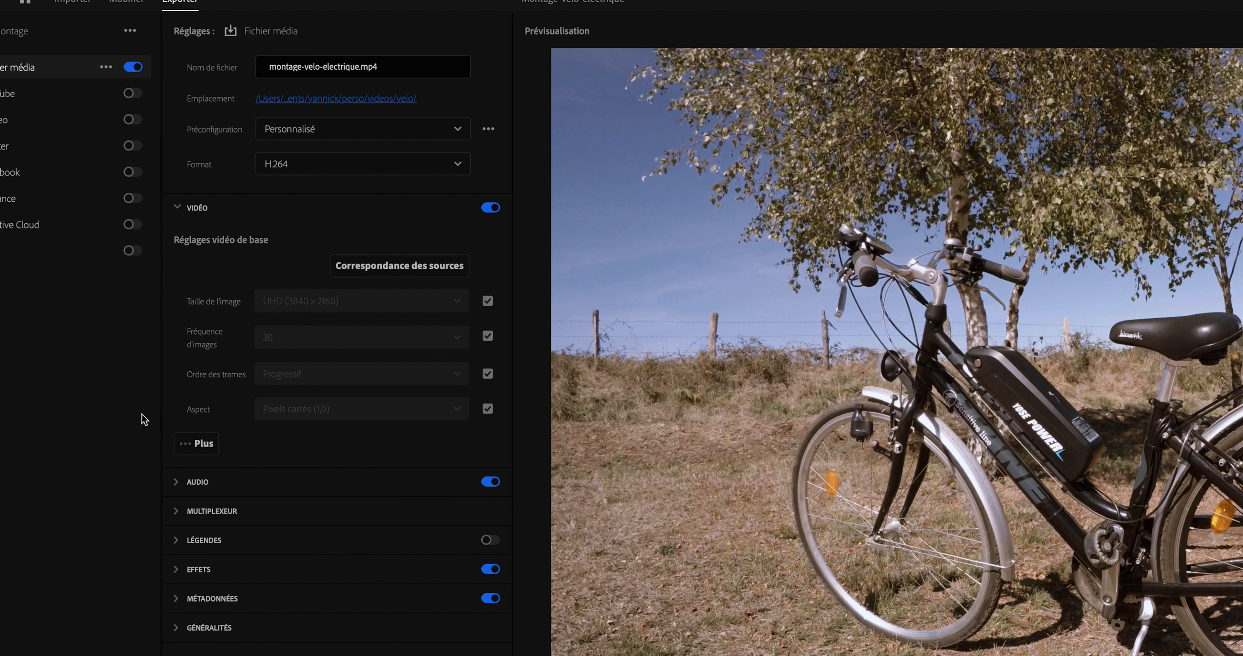
# Enable rendering at maximum resolution (Rendu à la résolution maximale) and maximum render quality (Utiliser la qualité de rendu maximale) for the video.
pyautogui.click(201, 451)
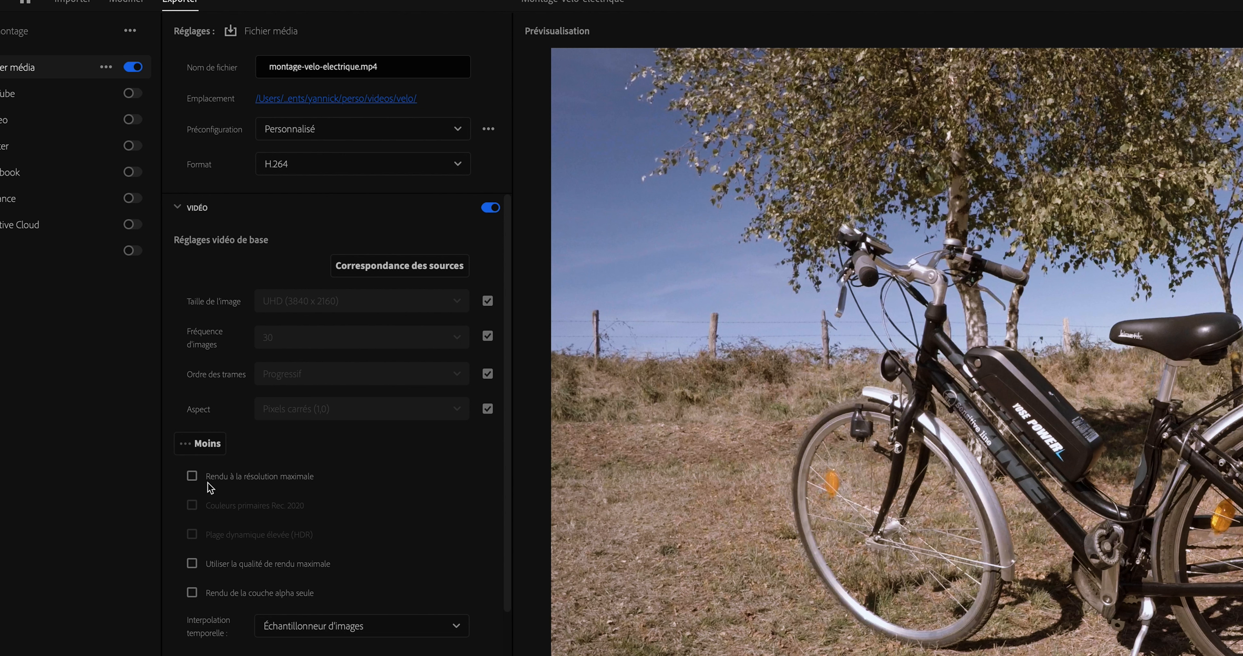
pyautogui.click(193, 477)
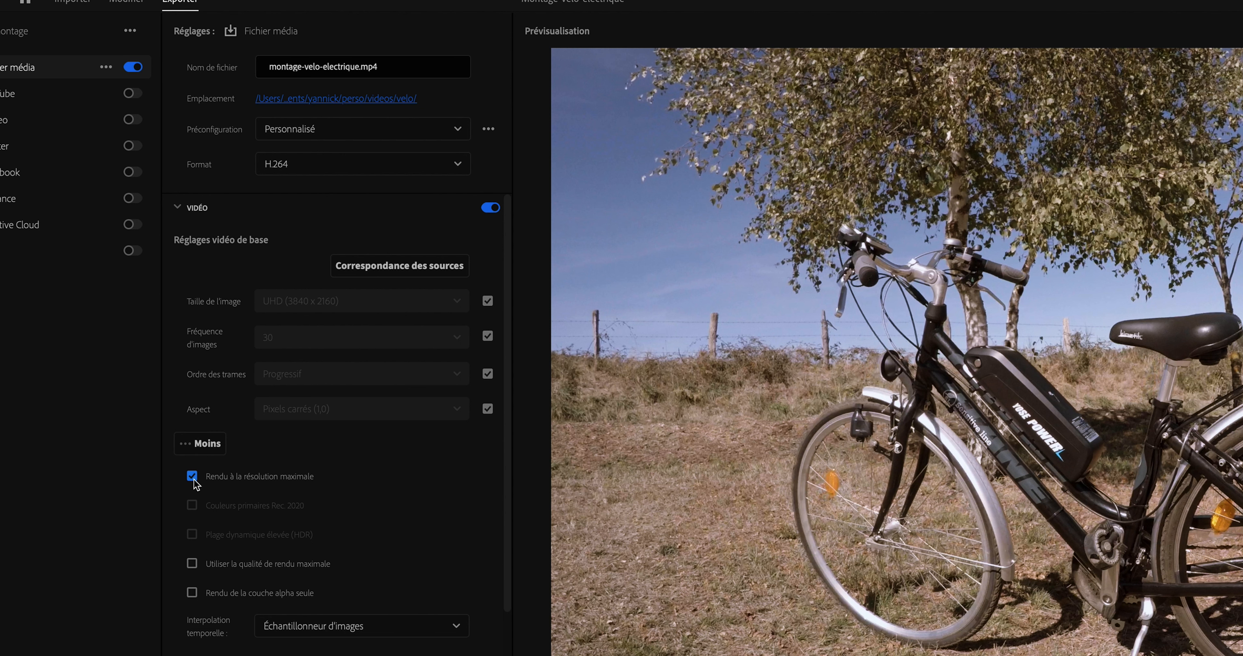
pyautogui.click(192, 563)
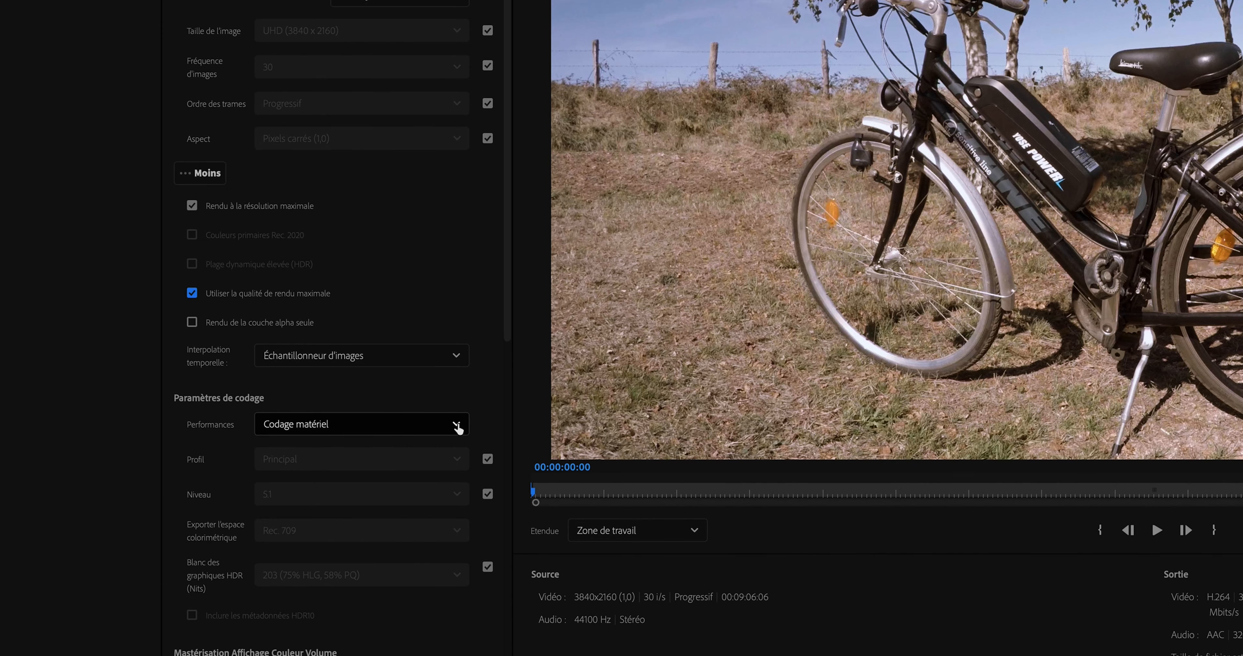
# Set the encoding performance to Codage logiciel and the encoding profile to Supérieur.
pyautogui.click(457, 508)
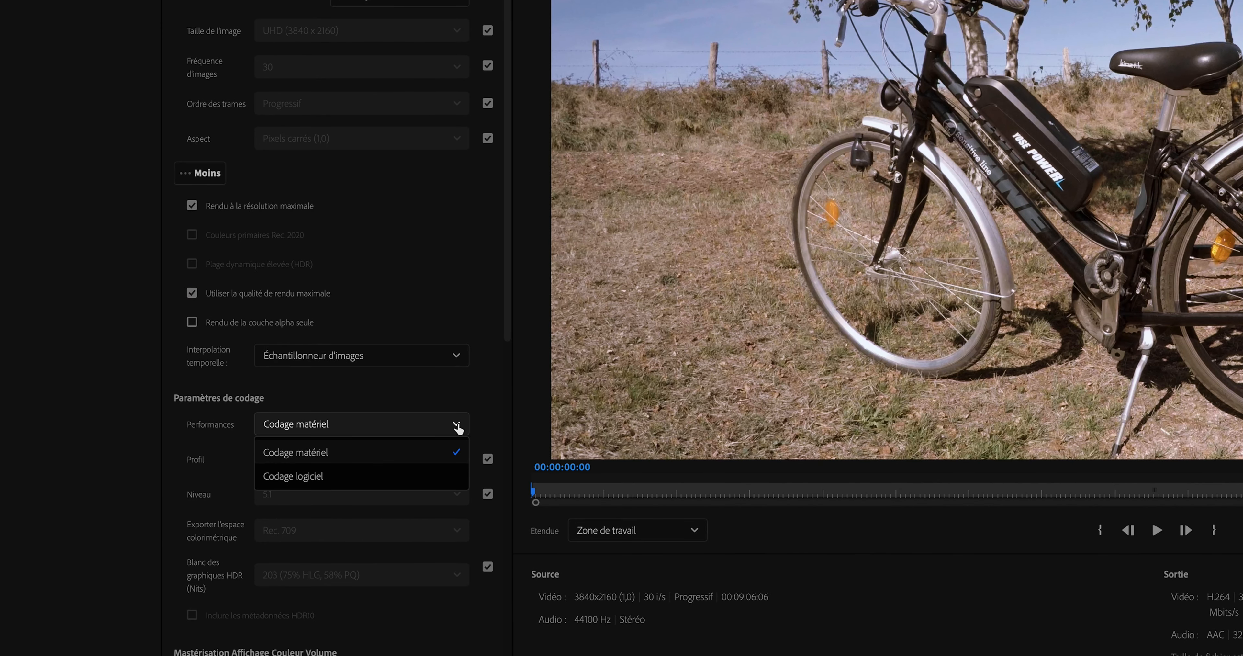
pyautogui.click(445, 477)
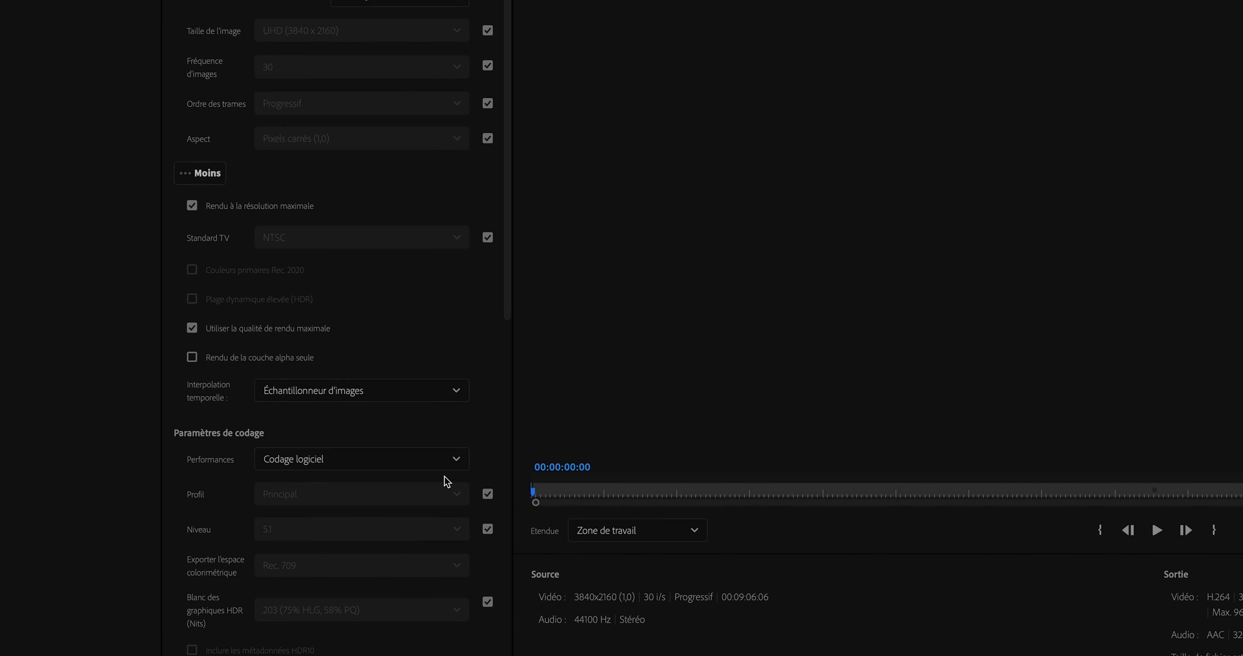
pyautogui.scroll(-5, 463, 409)
pyautogui.click(489, 183)
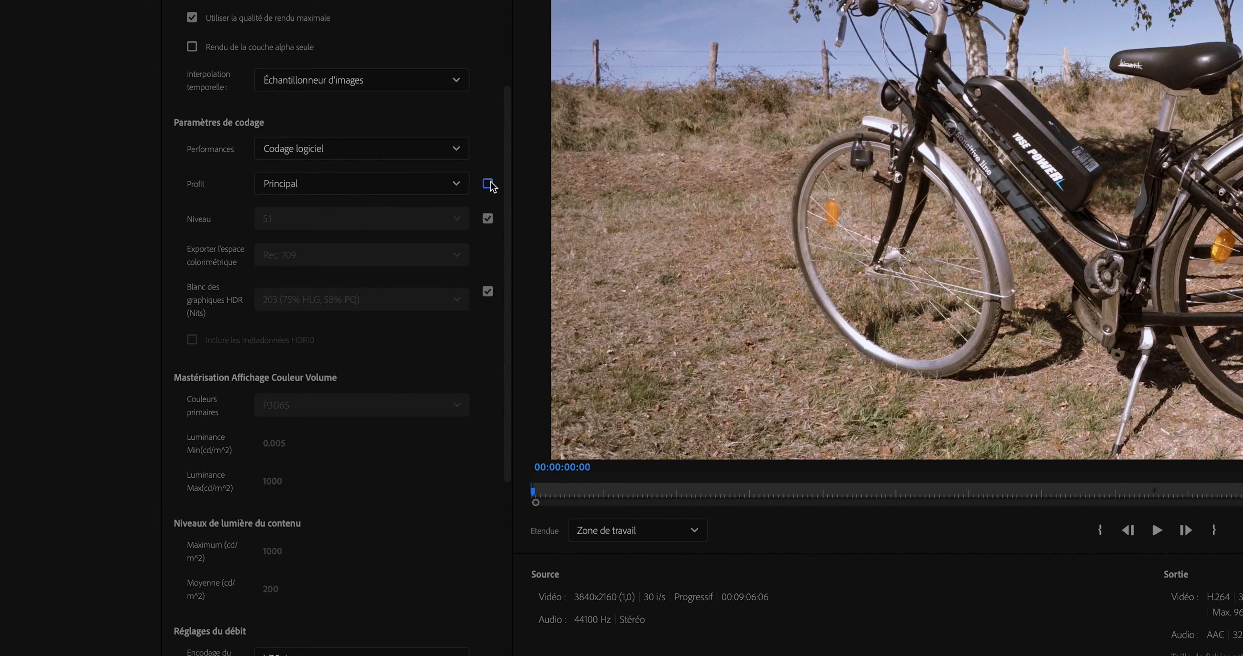
pyautogui.click(456, 186)
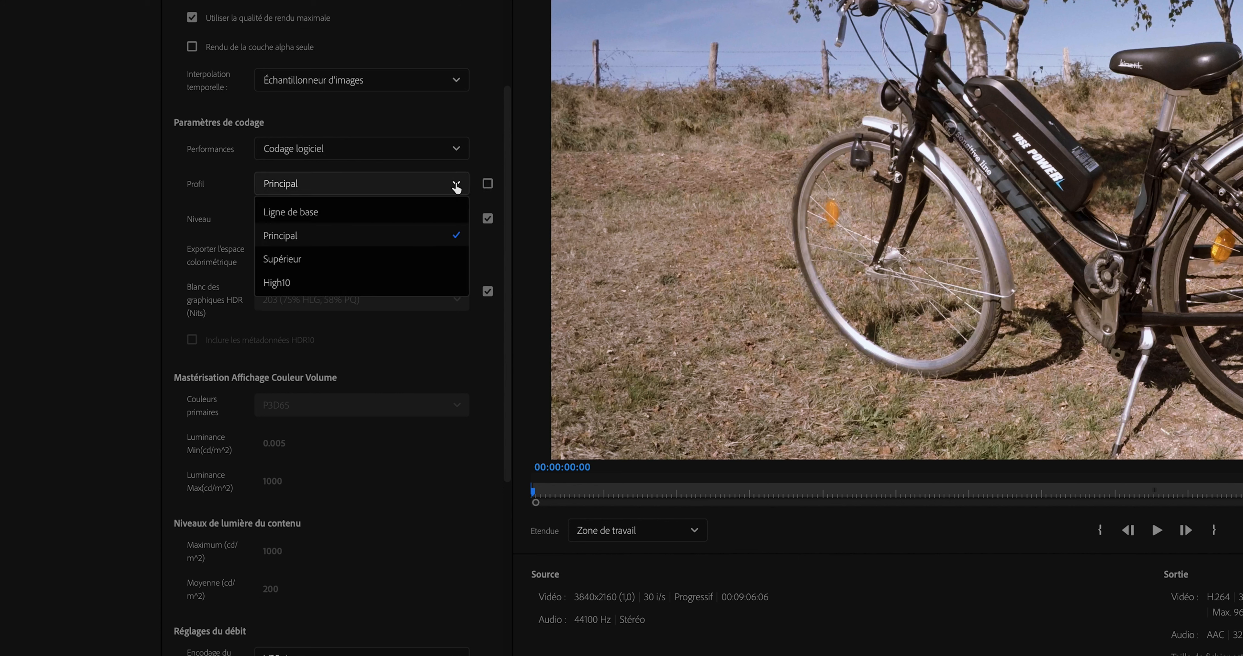
pyautogui.click(391, 260)
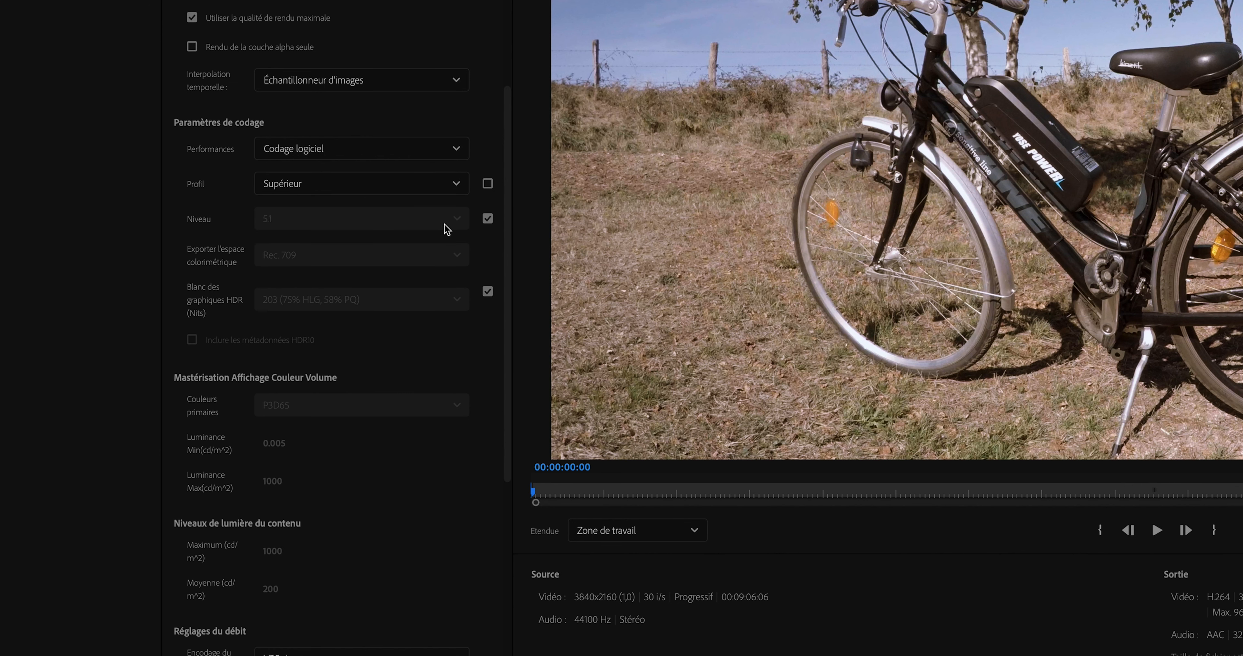
# Unlink the encoding level from the source and set it to 5.2.
pyautogui.click(487, 218)
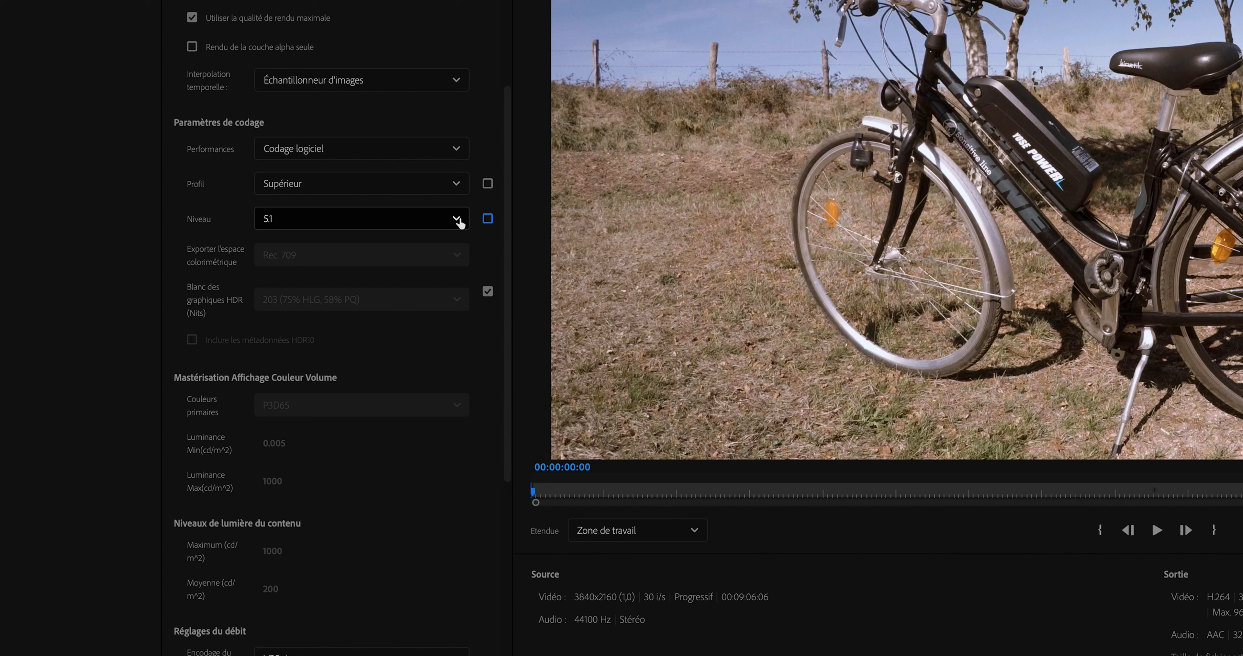
pyautogui.click(456, 220)
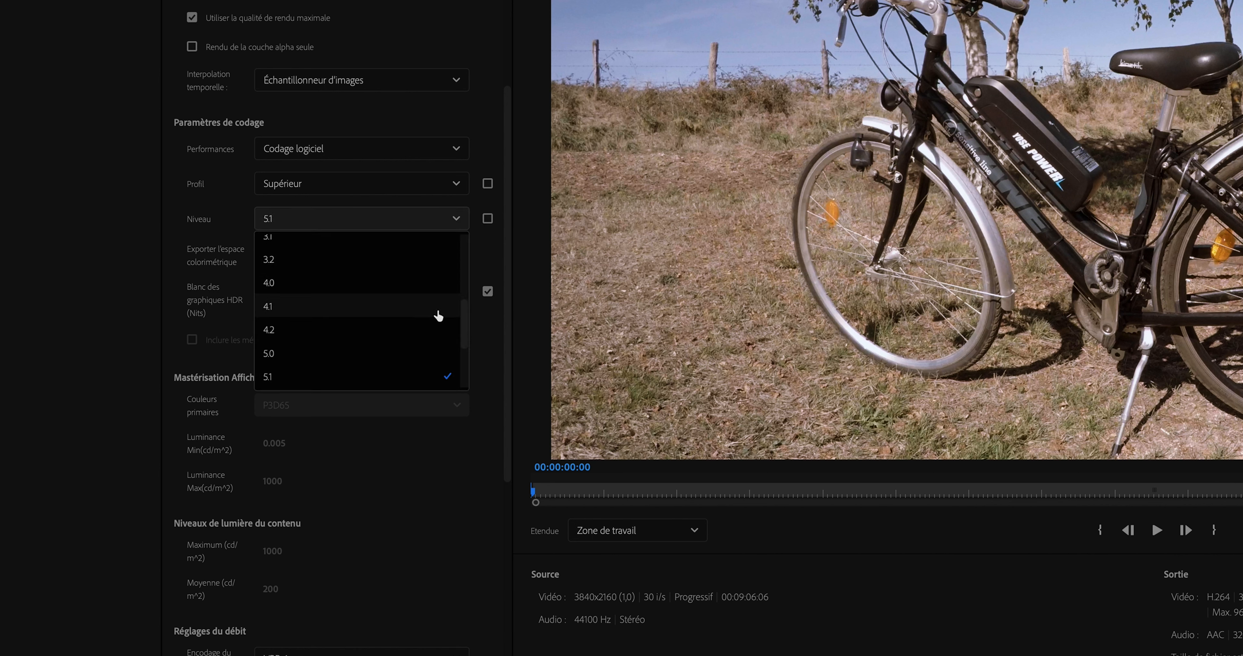
pyautogui.scroll(-3, 464, 329)
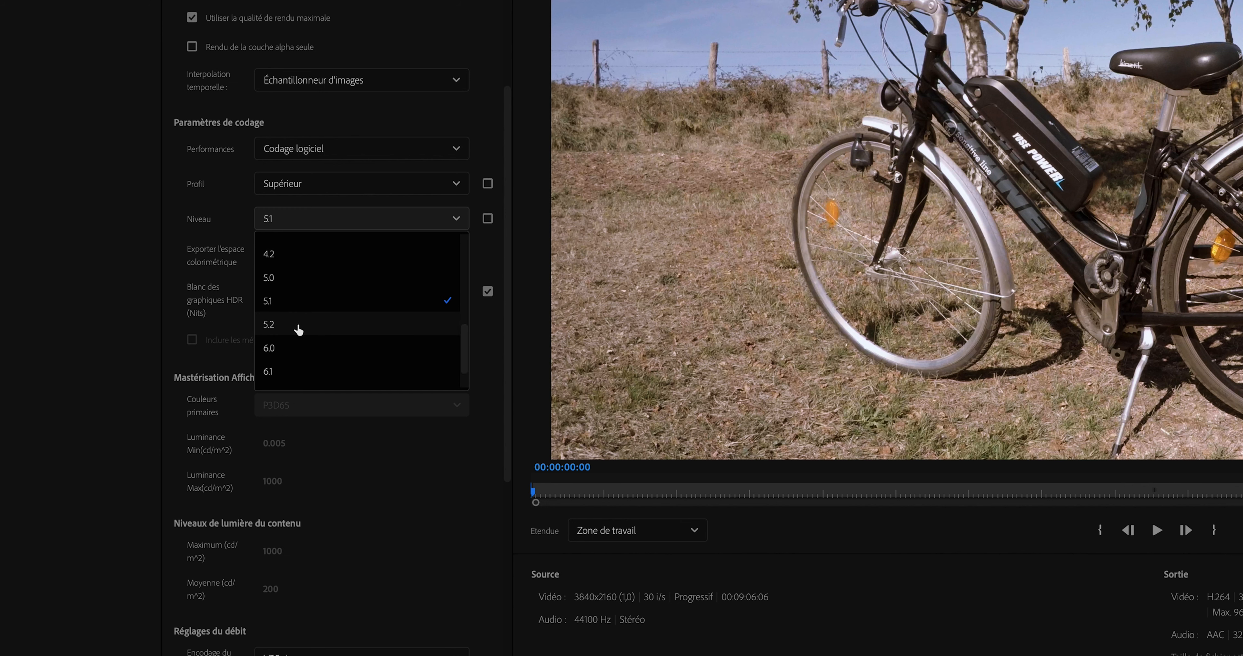
pyautogui.click(299, 329)
# Set the video bitrate encoding to VBR, 2 passages.
pyautogui.scroll(-5, 470, 342)
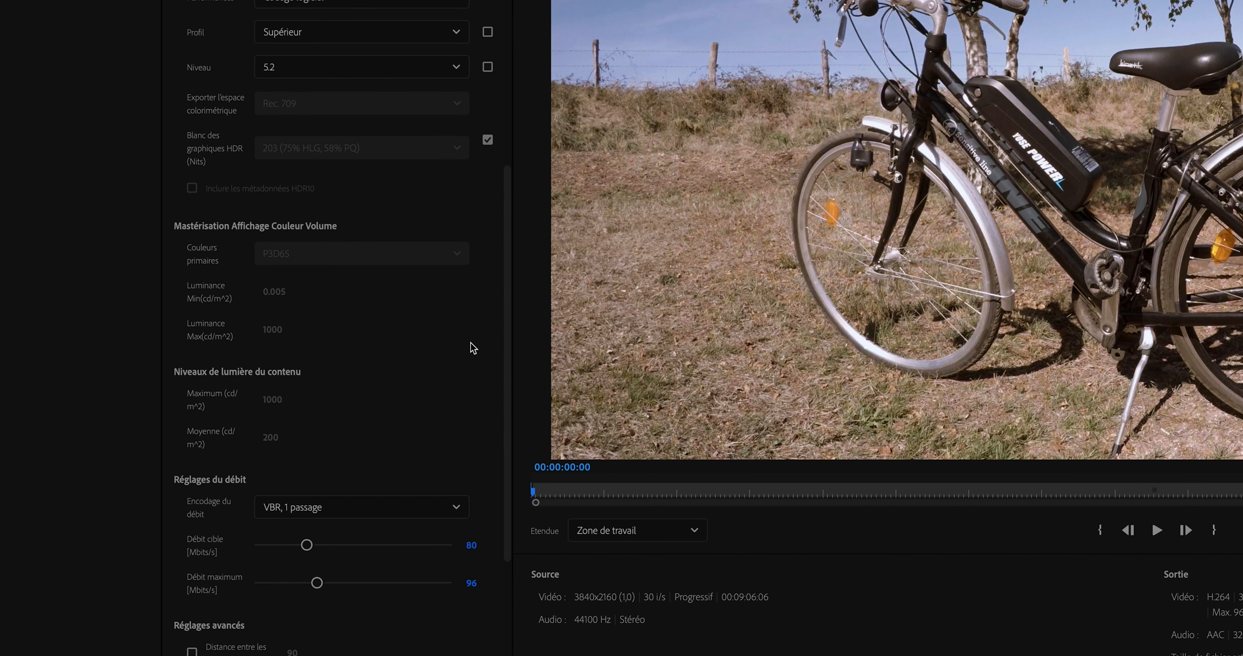
pyautogui.scroll(-6, 508, 366)
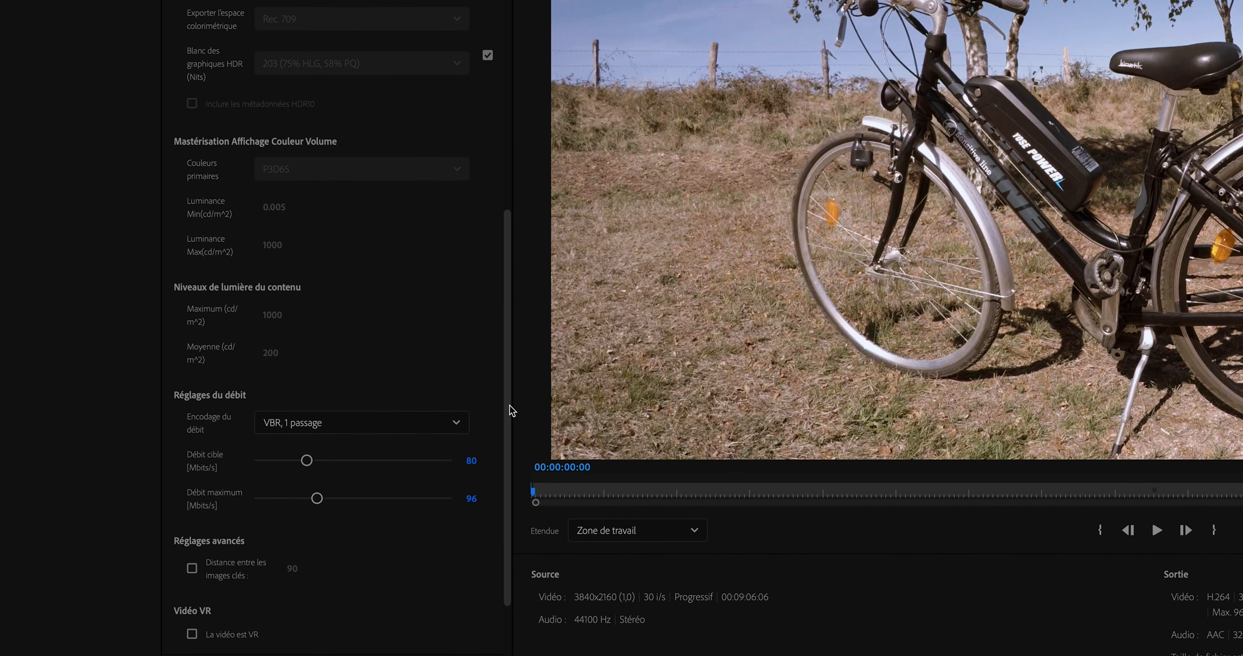
pyautogui.scroll(-2, 512, 460)
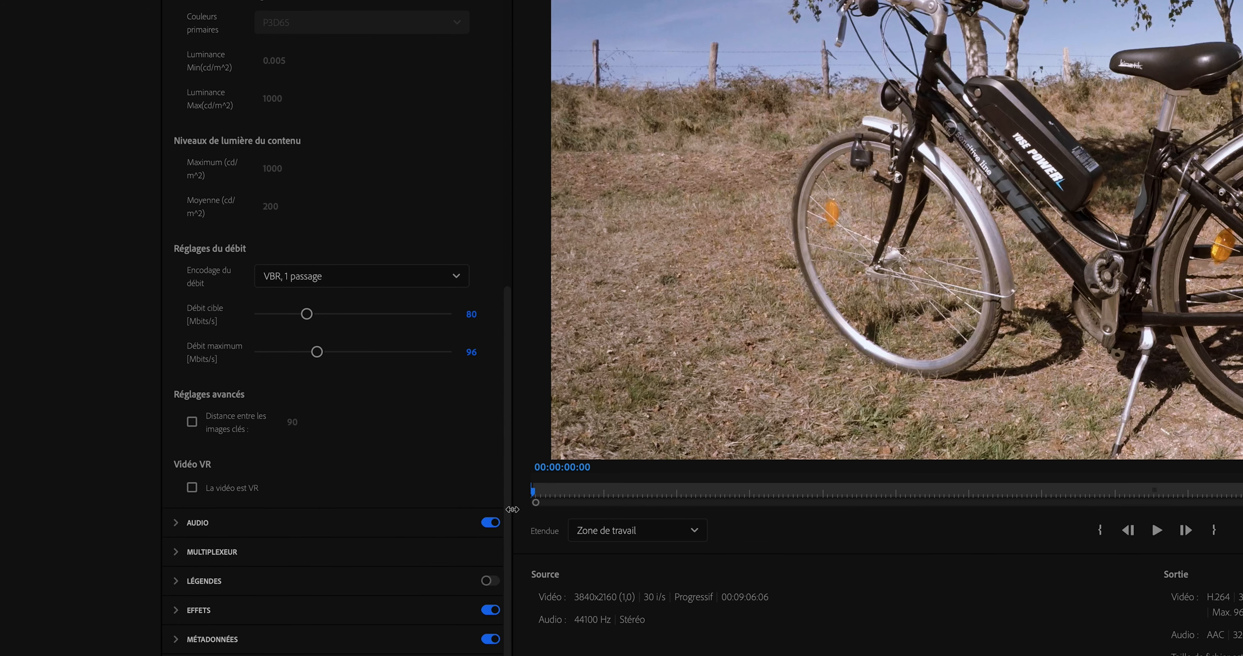
pyautogui.click(456, 279)
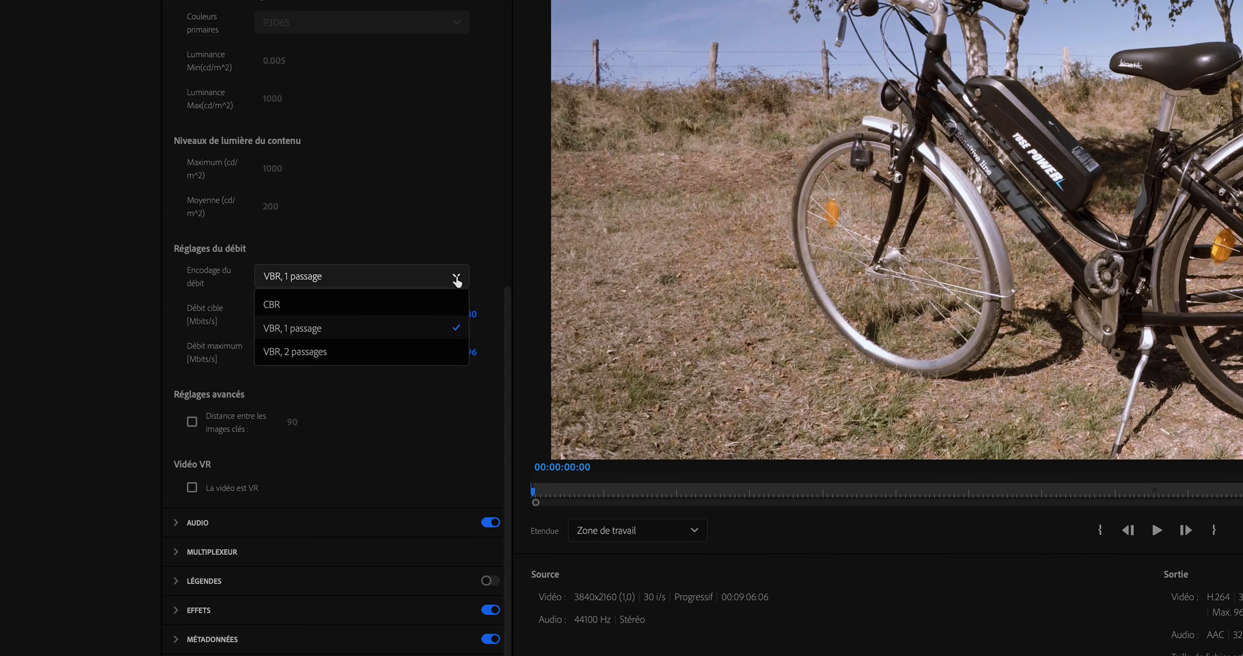
pyautogui.click(410, 359)
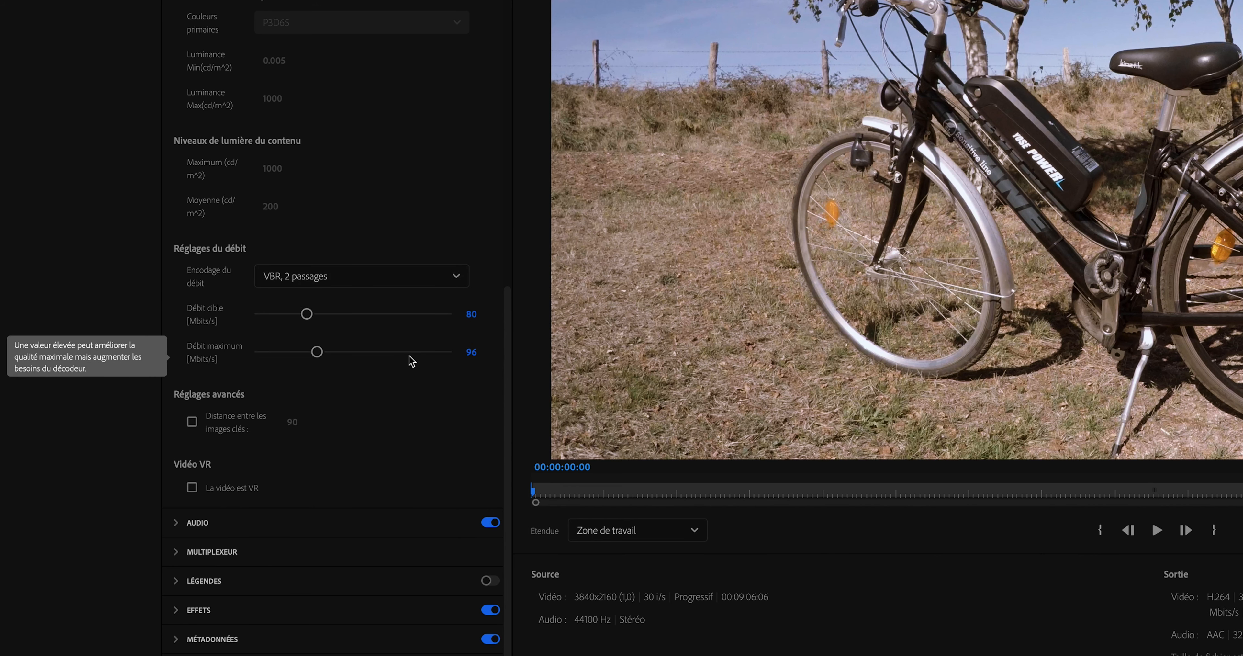
# Set the video's target bitrate to 44 Mbits/s and its maximum bitrate to 80 Mbits/s.
pyautogui.click(471, 314)
pyautogui.write('44')
pyautogui.press('Return')
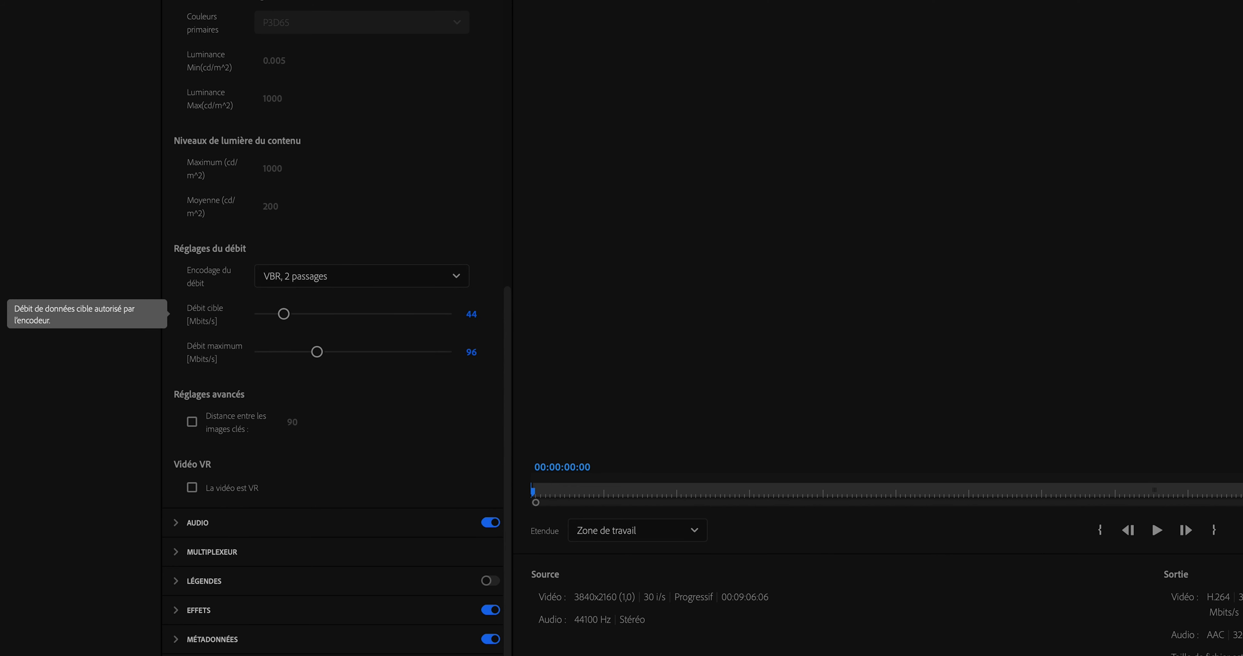
pyautogui.click(472, 351)
pyautogui.write('80')
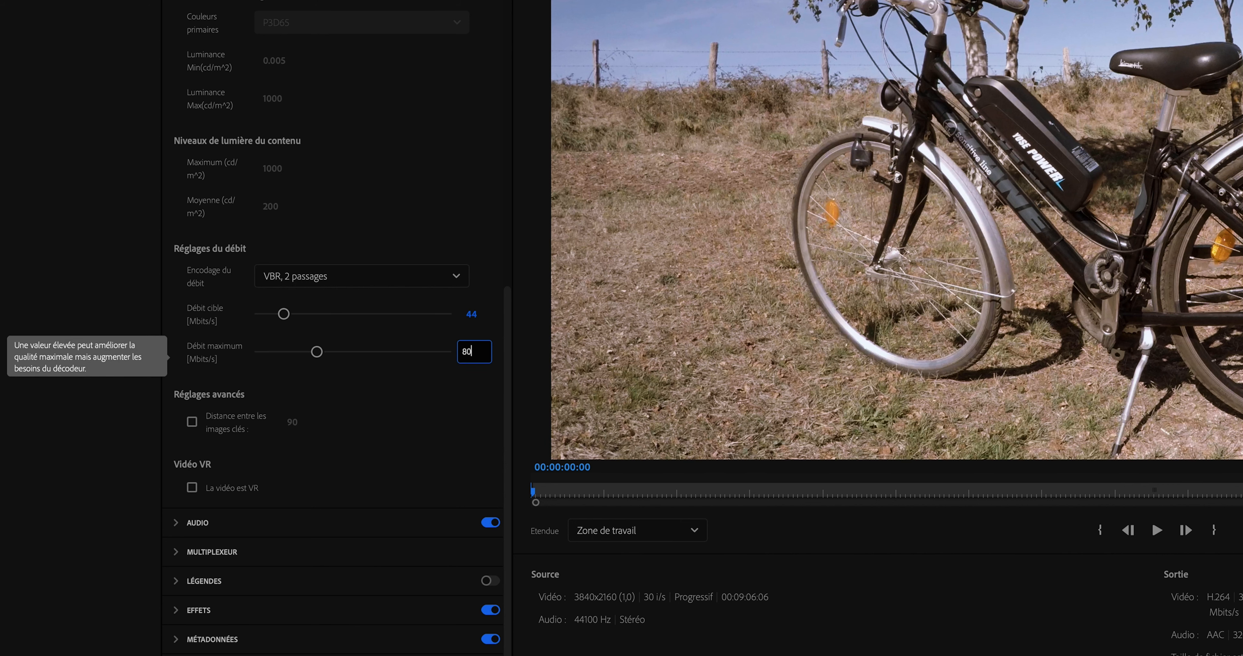
pyautogui.press('Return')
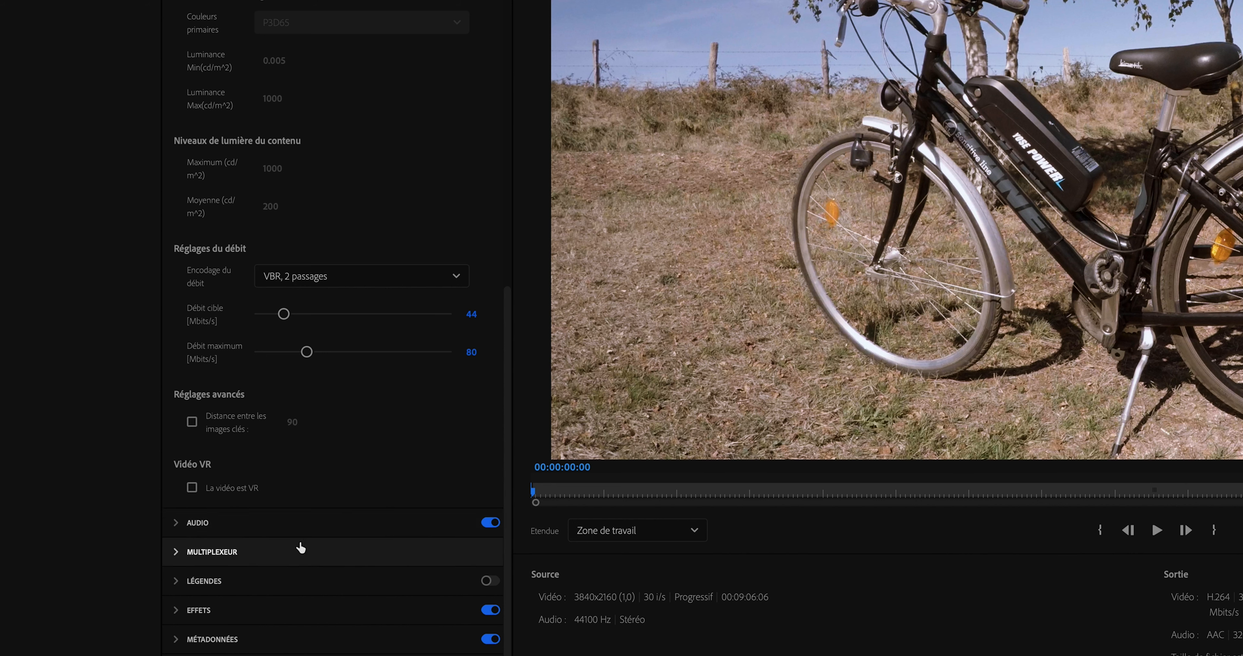
# In the audio settings, keep AAC as both the audio format and the audio codec.
pyautogui.click(174, 522)
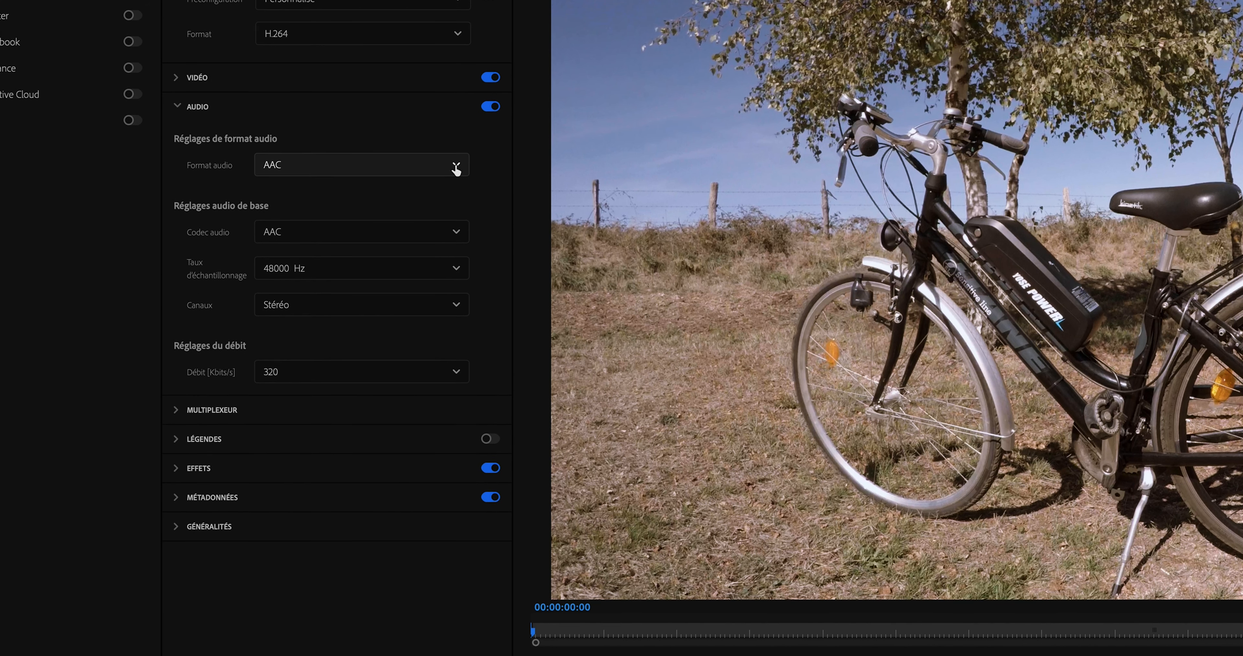
pyautogui.click(456, 143)
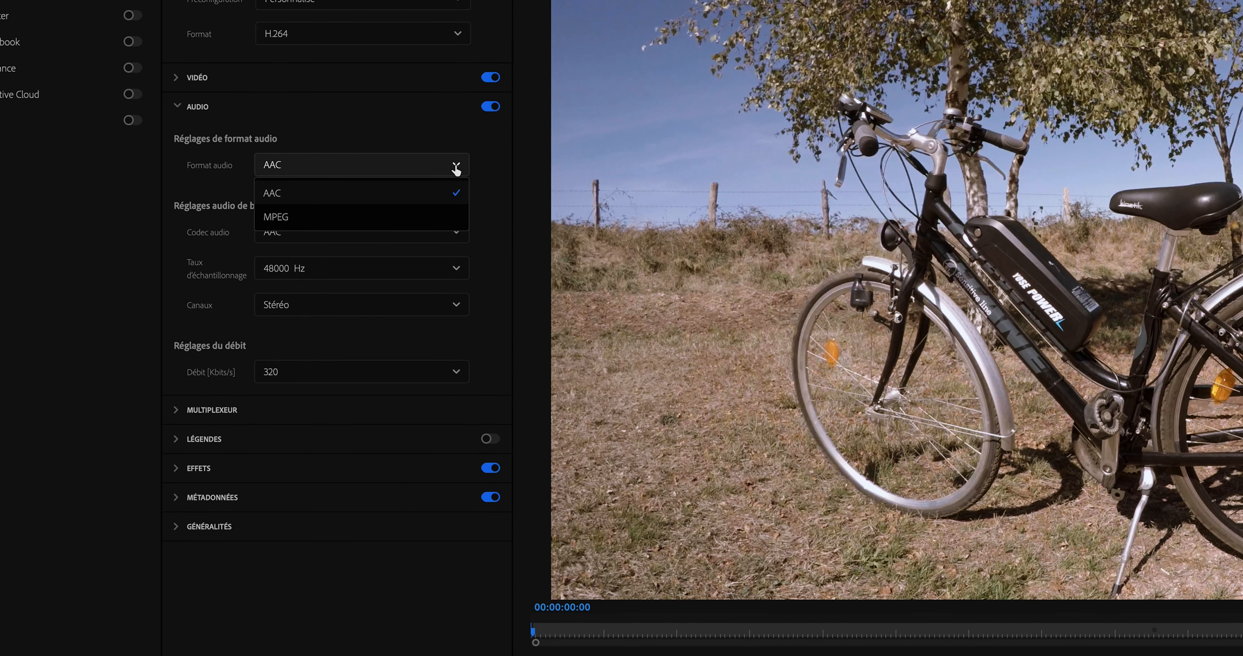
pyautogui.click(447, 193)
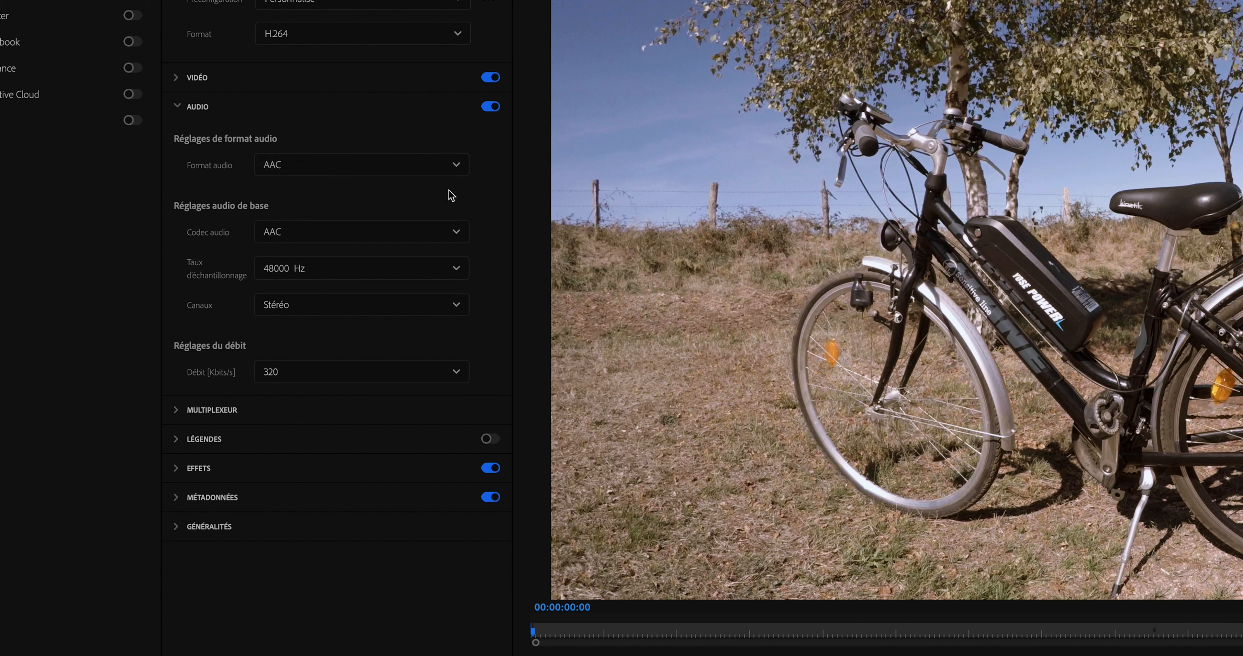
pyautogui.click(456, 232)
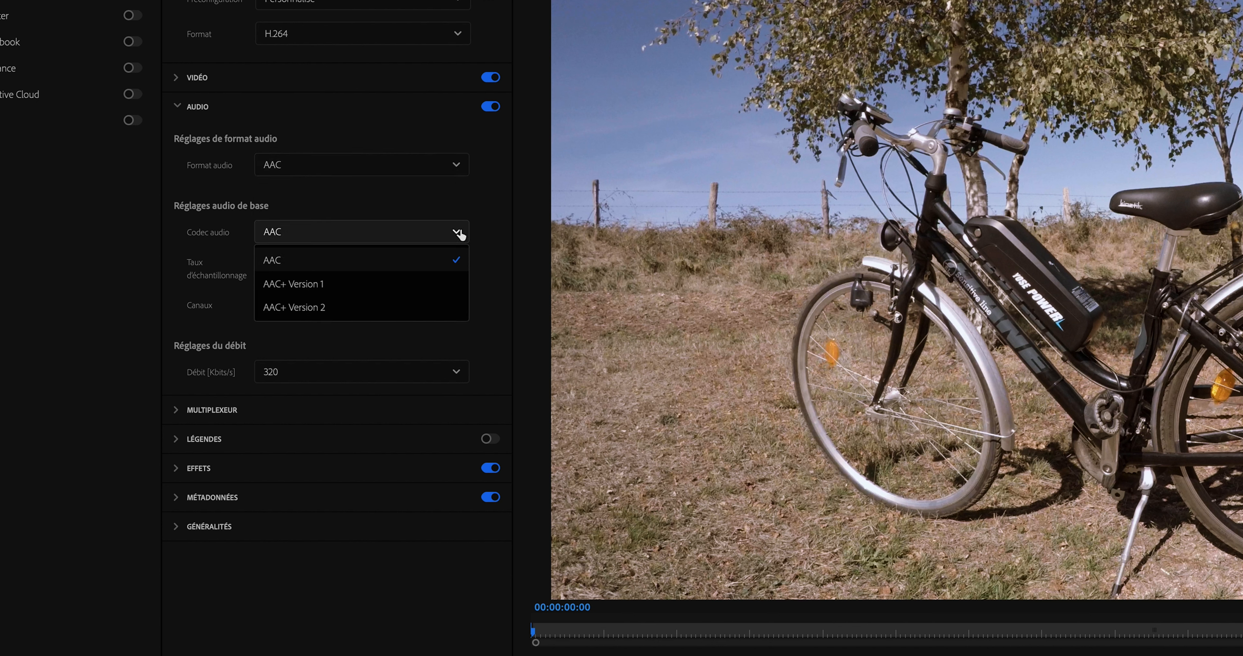
pyautogui.click(459, 233)
# Keep the audio sample rate at 48000 Hz and the channels at Stéréo.
pyautogui.click(457, 270)
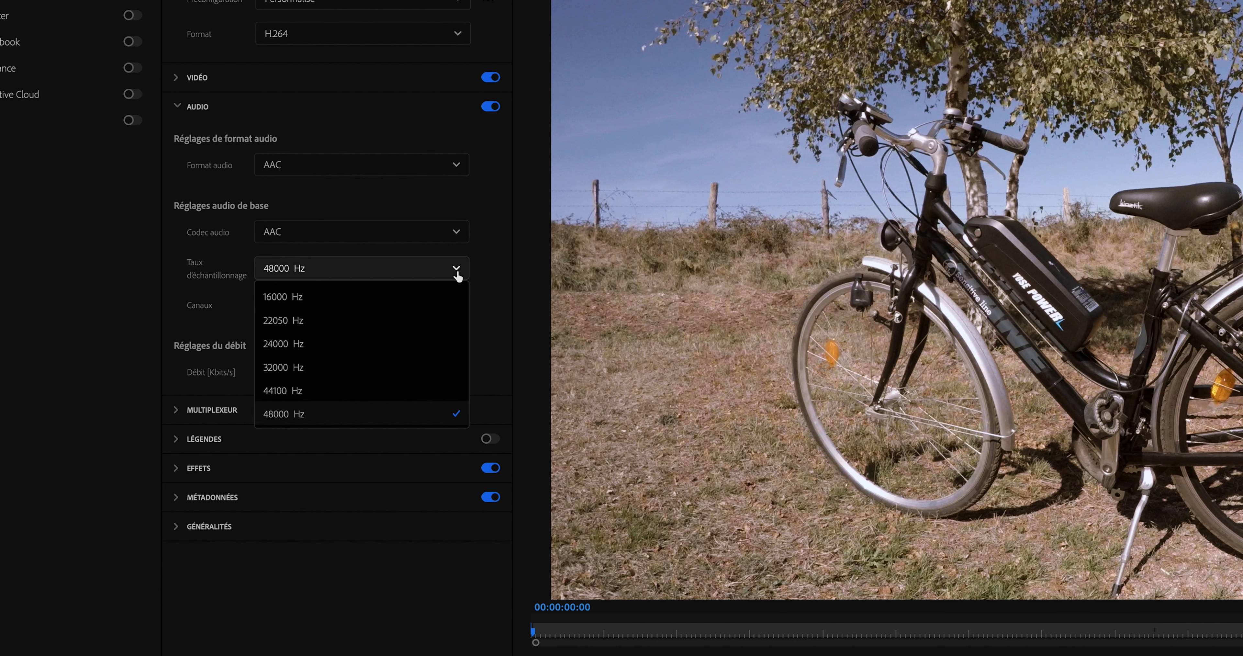
pyautogui.click(406, 417)
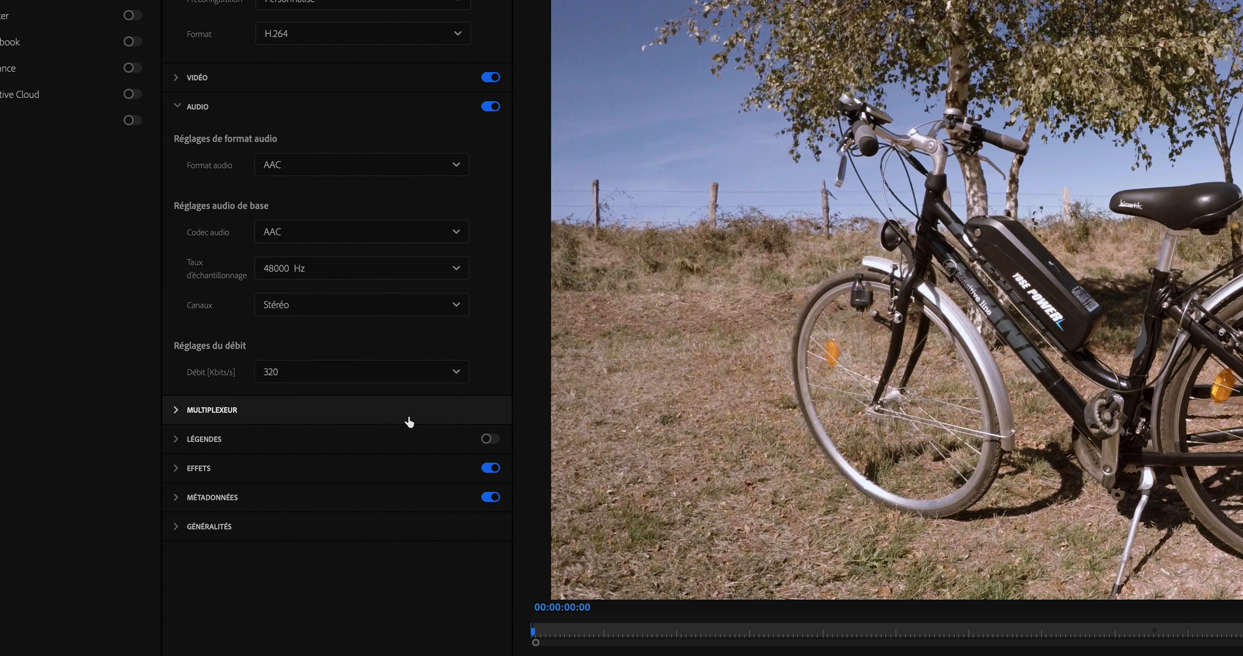
pyautogui.click(460, 311)
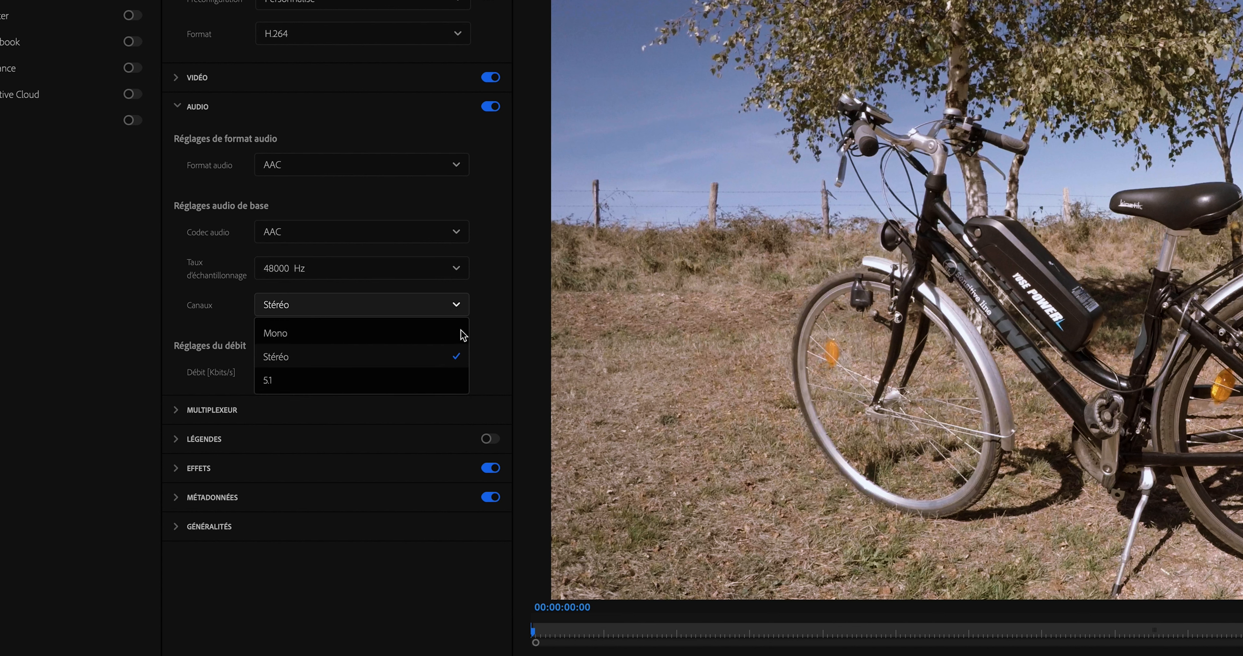
pyautogui.click(462, 358)
# Set the audio bitrate to 512 Kbits/s.
pyautogui.click(460, 374)
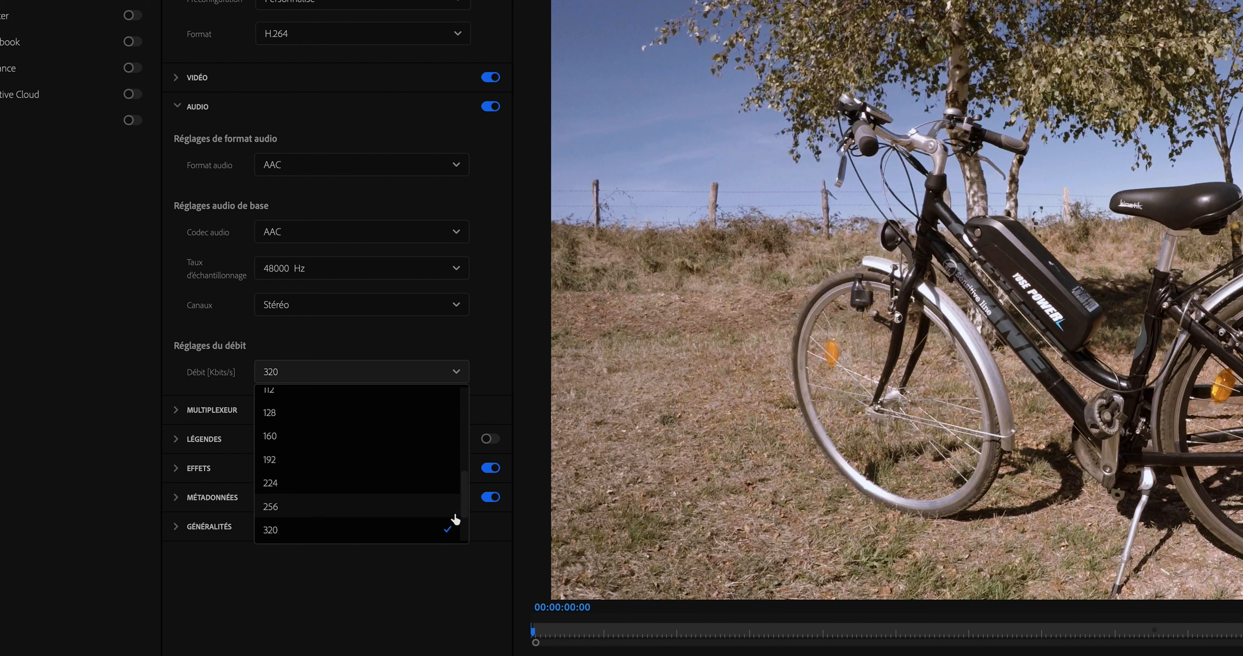
pyautogui.moveTo(462, 506); pyautogui.dragTo(465, 531)
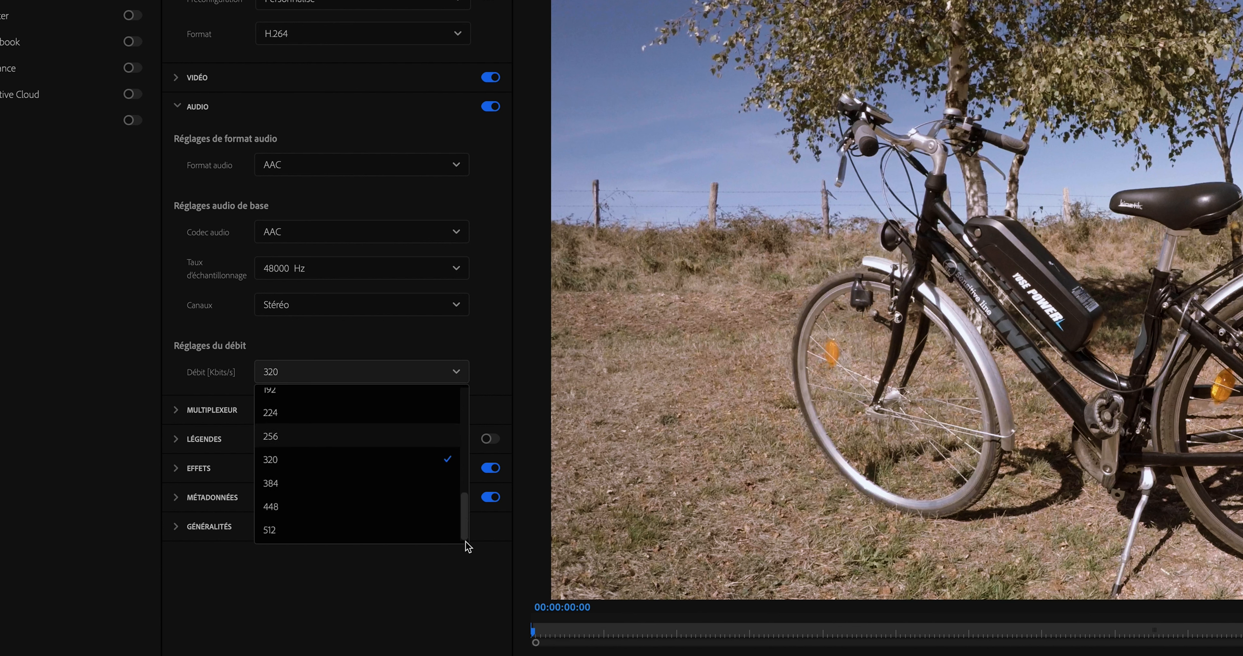
pyautogui.click(322, 534)
# Enable the Look Lumetri / LUT effect and load QT Gamma Compensation.cube from the lute folder in Correction-colorimetrique-exportation-premier-pro.
pyautogui.click(176, 469)
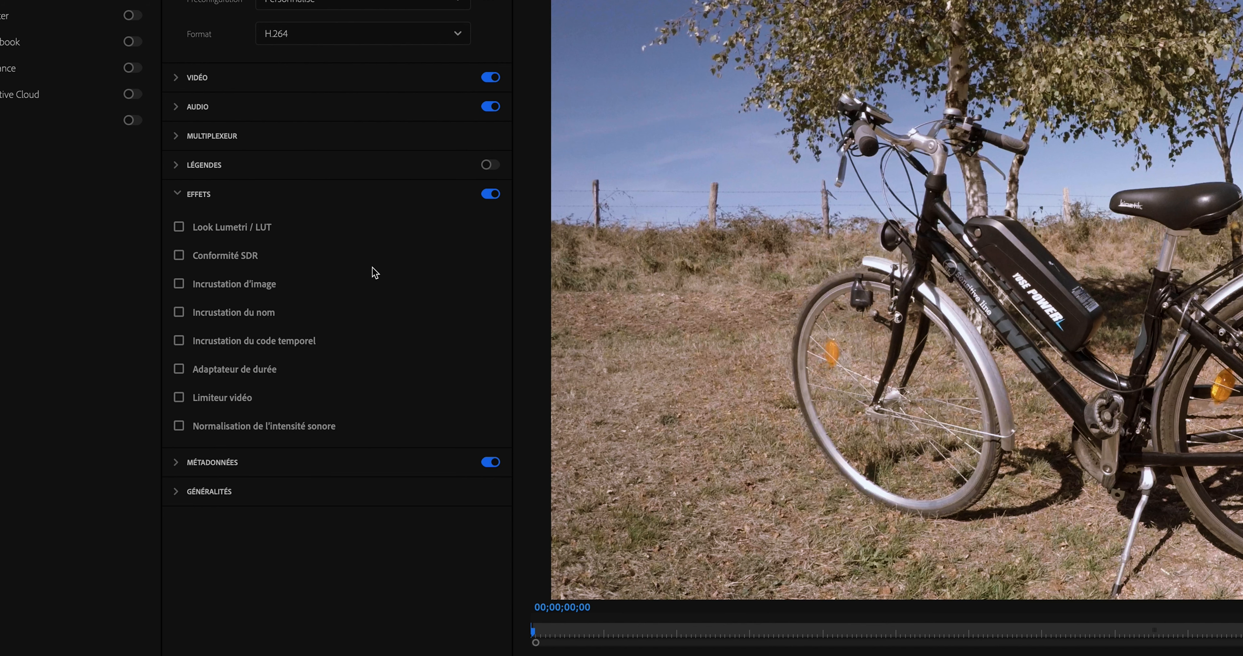
pyautogui.click(178, 227)
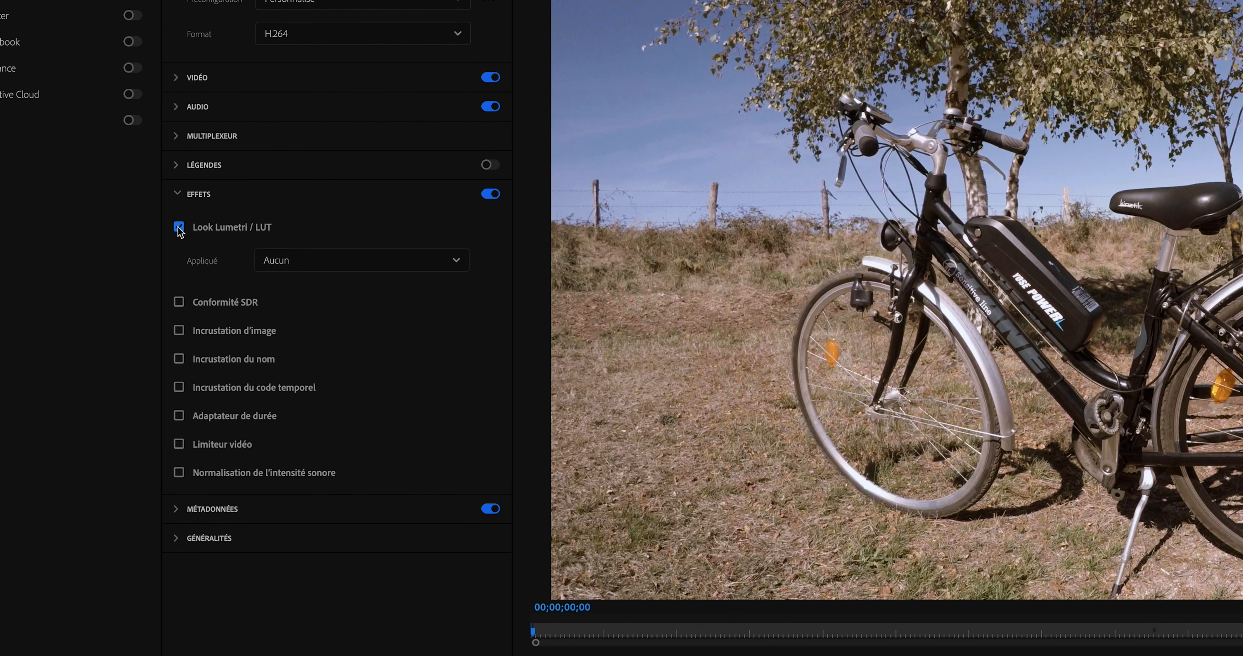
pyautogui.click(385, 272)
pyautogui.click(308, 338)
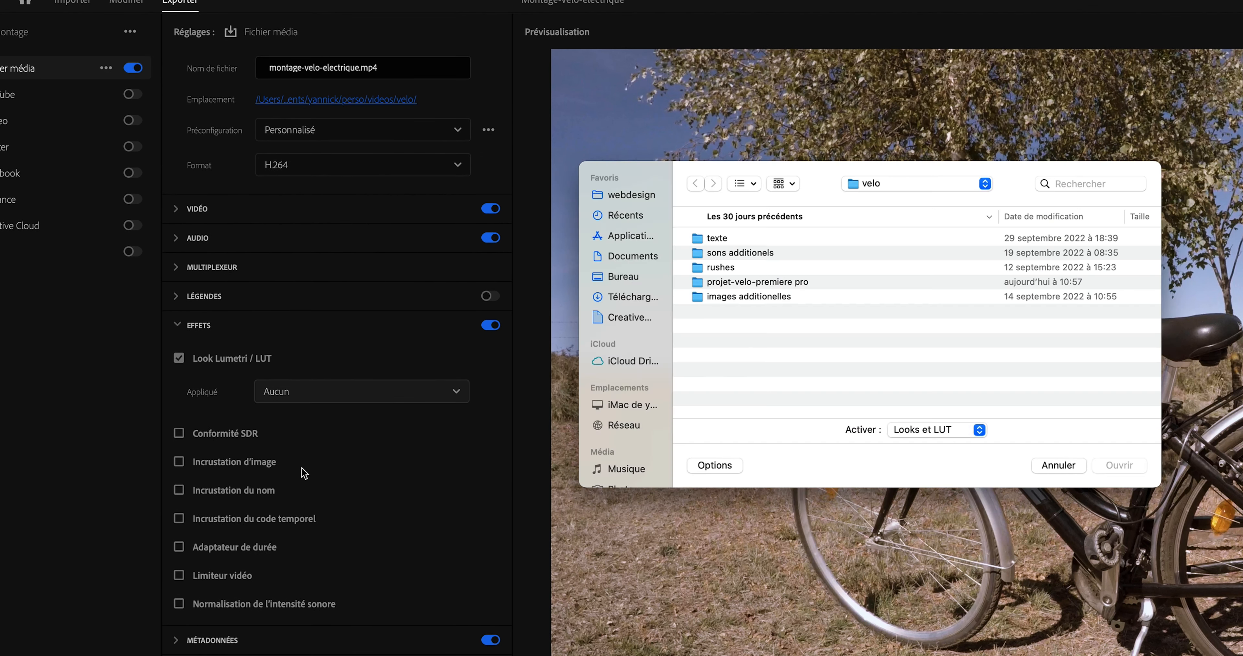
pyautogui.click(979, 180)
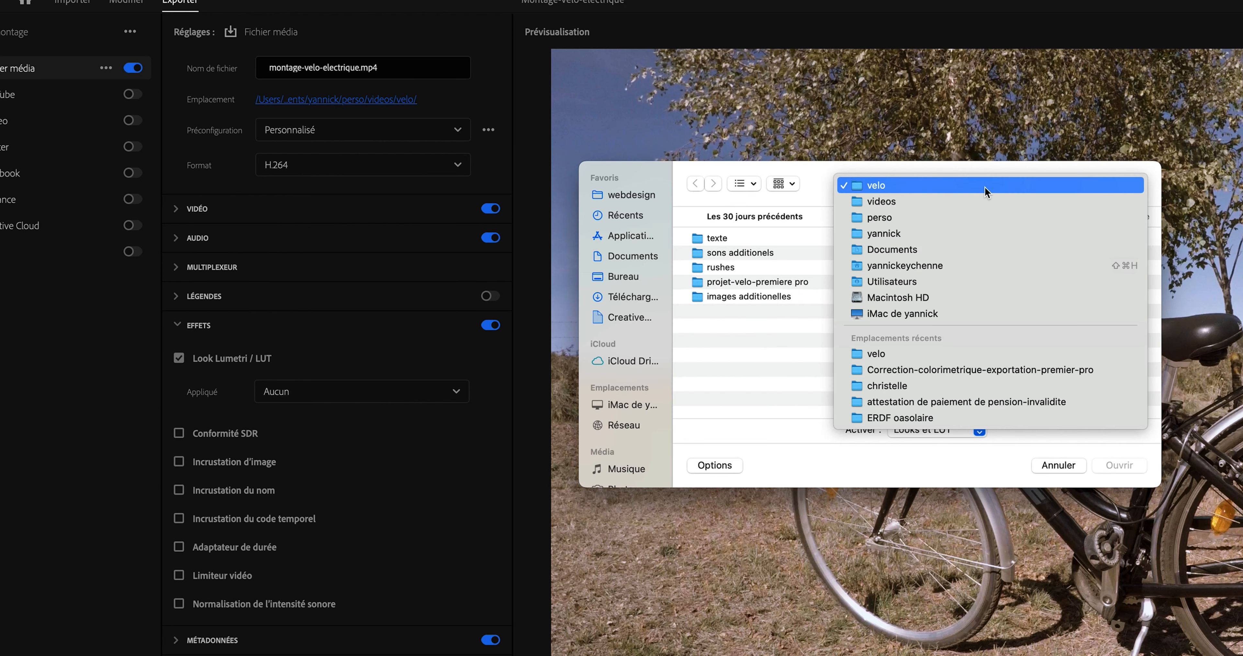
pyautogui.click(984, 374)
pyautogui.doubleClick(716, 305)
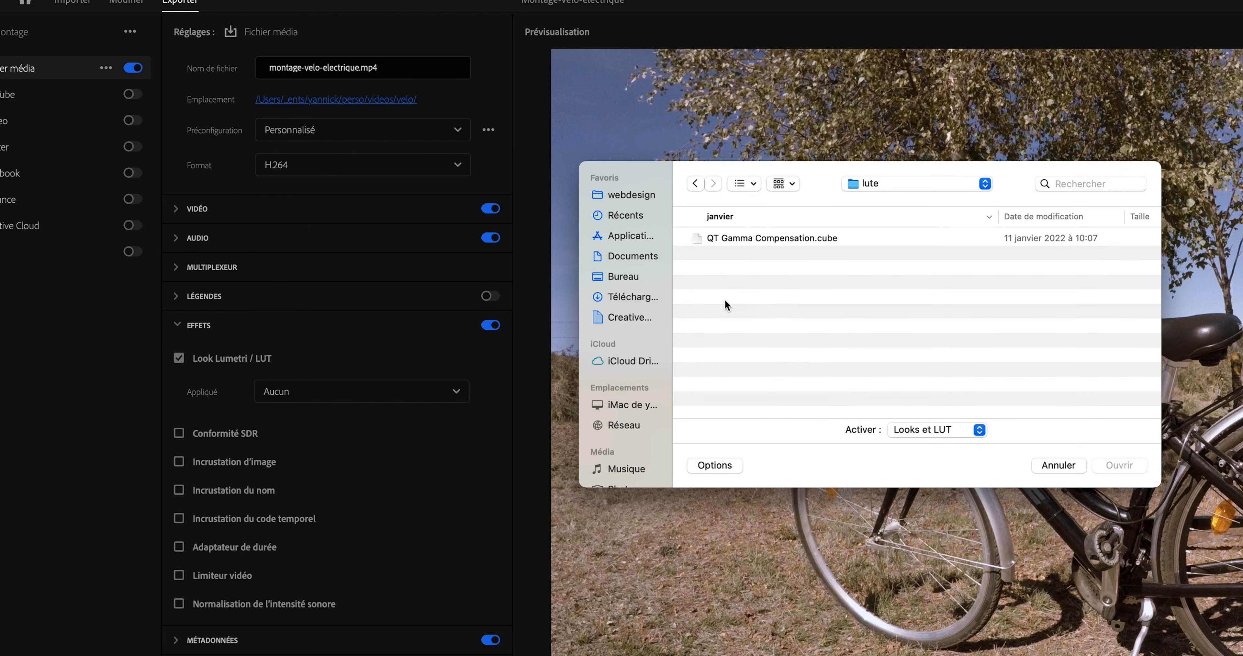
pyautogui.click(784, 237)
pyautogui.click(1113, 465)
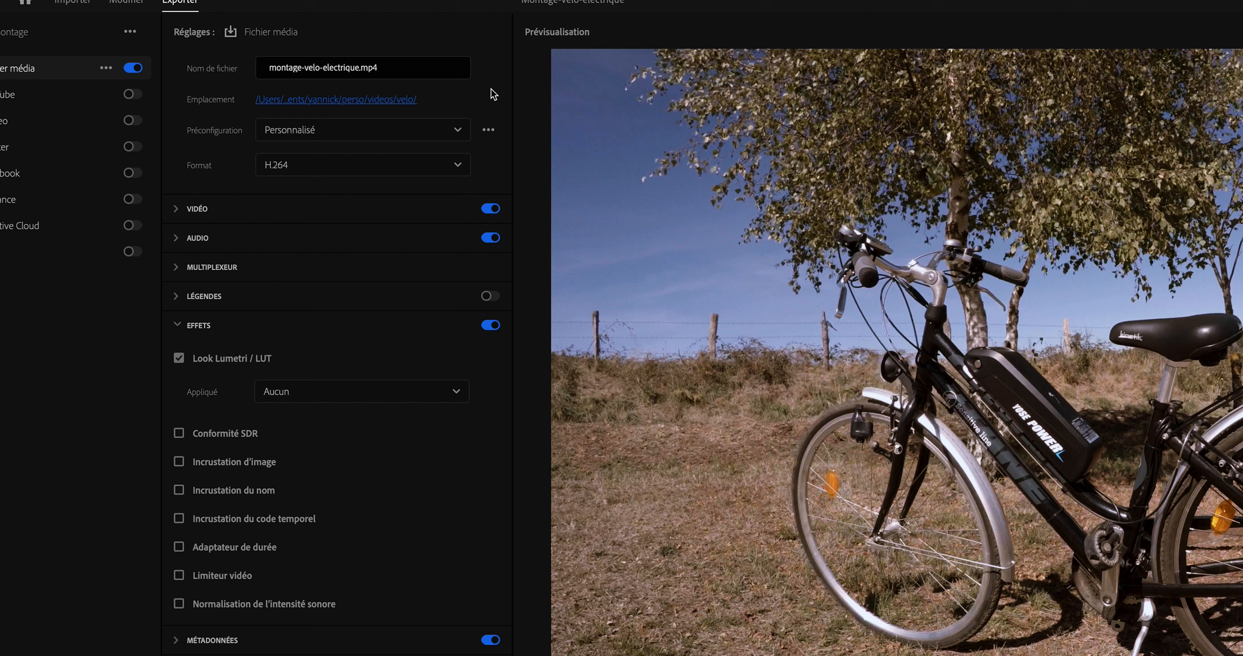
# Save the export settings as a preset named "préconfiguration avec gamma compensation" and start exporting the montage sequence.
pyautogui.click(489, 131)
pyautogui.click(466, 164)
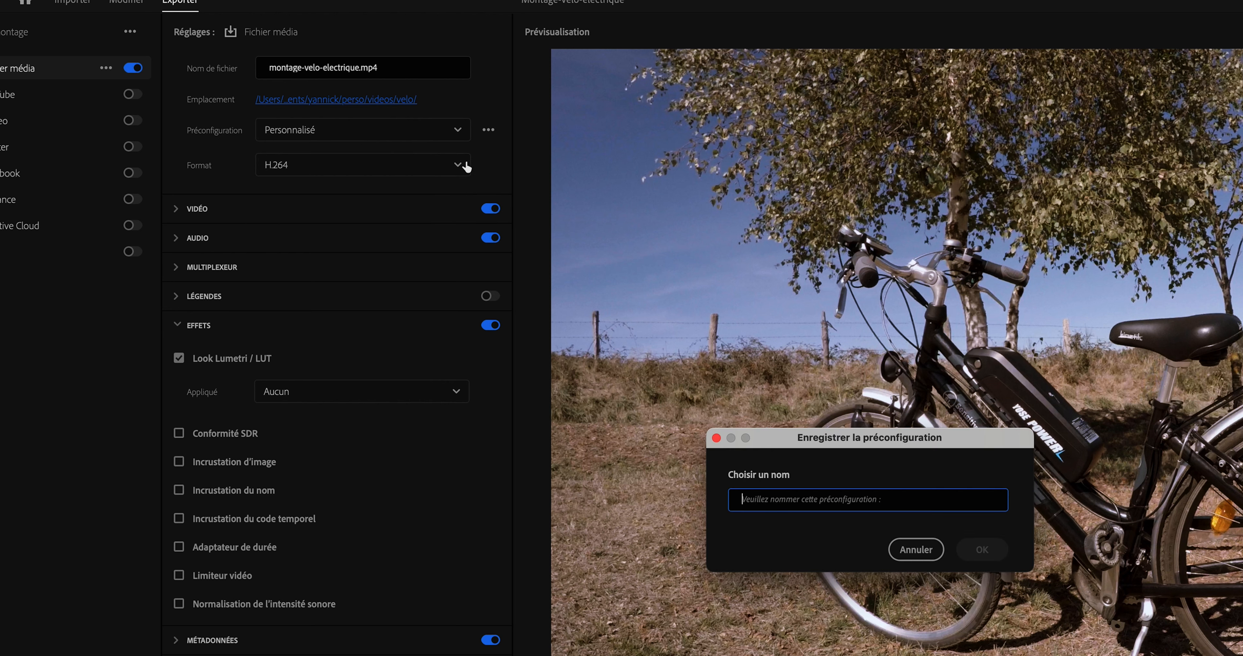
pyautogui.write('préconfiguration')
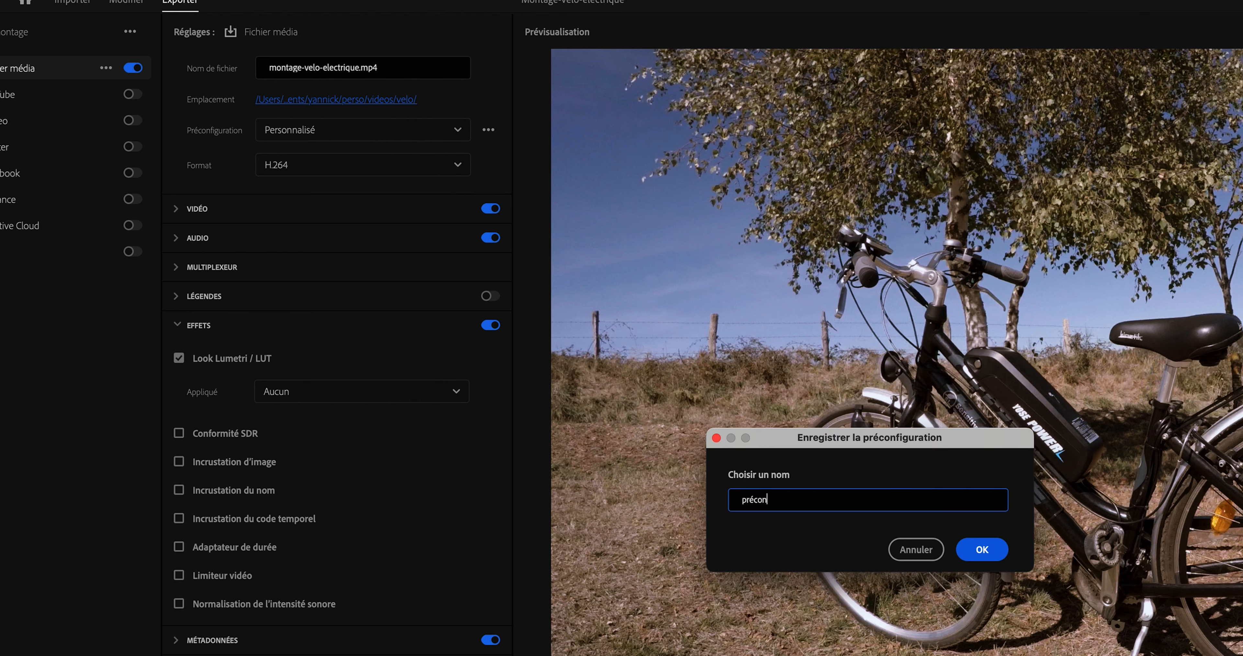
pyautogui.write(' avec gamma')
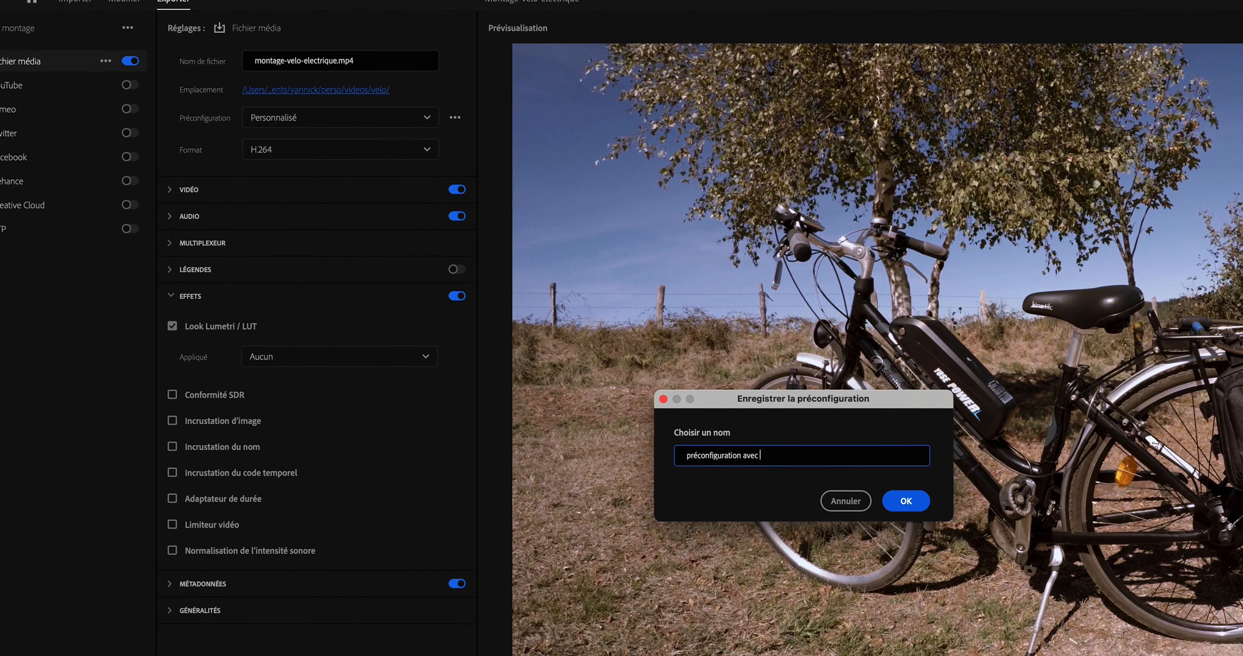
pyautogui.write(' compensa')
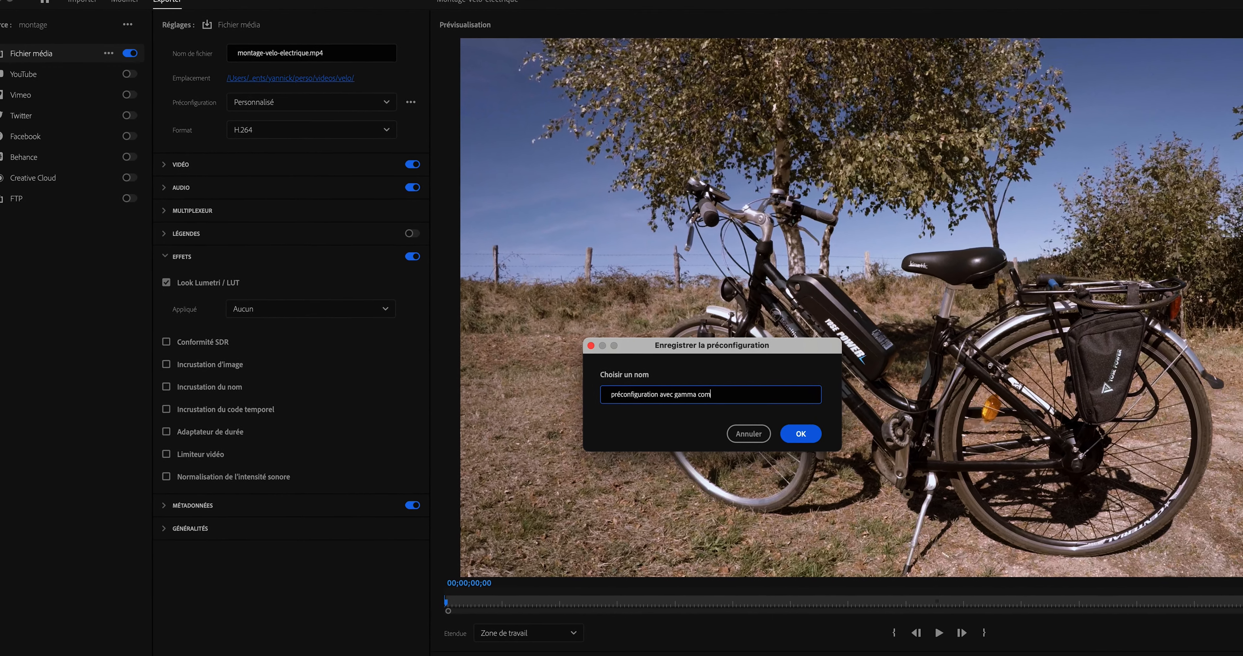
pyautogui.write('tion')
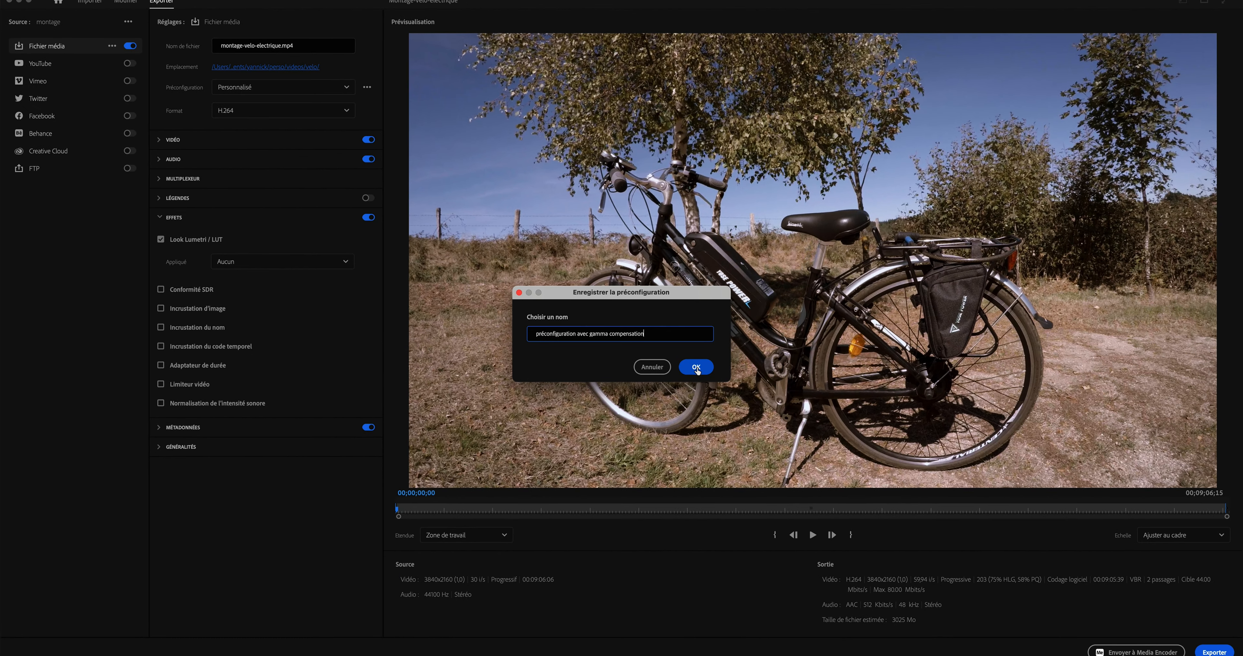
pyautogui.press('Return')
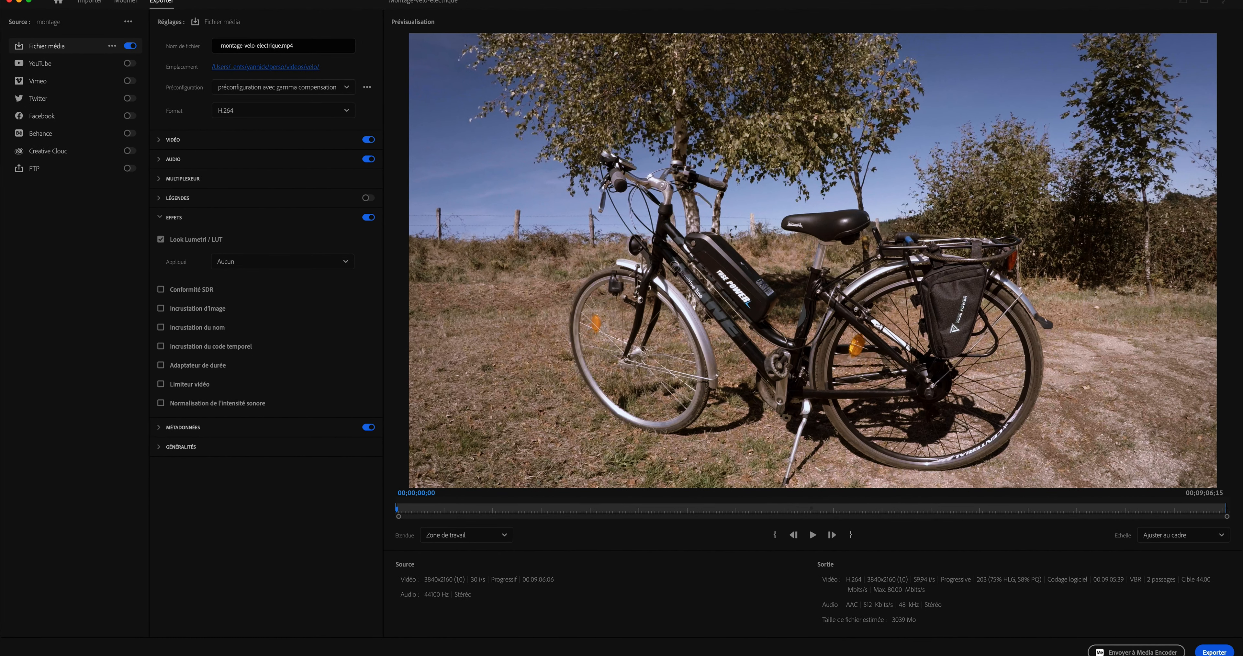
pyautogui.click(1214, 651)
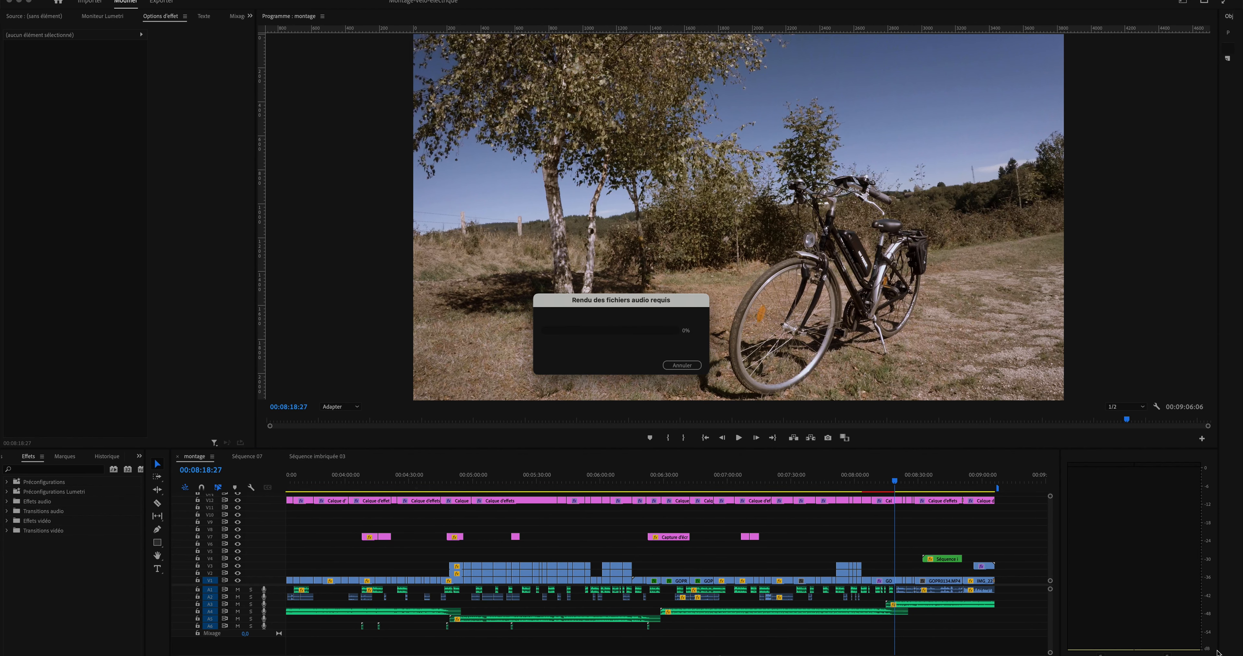